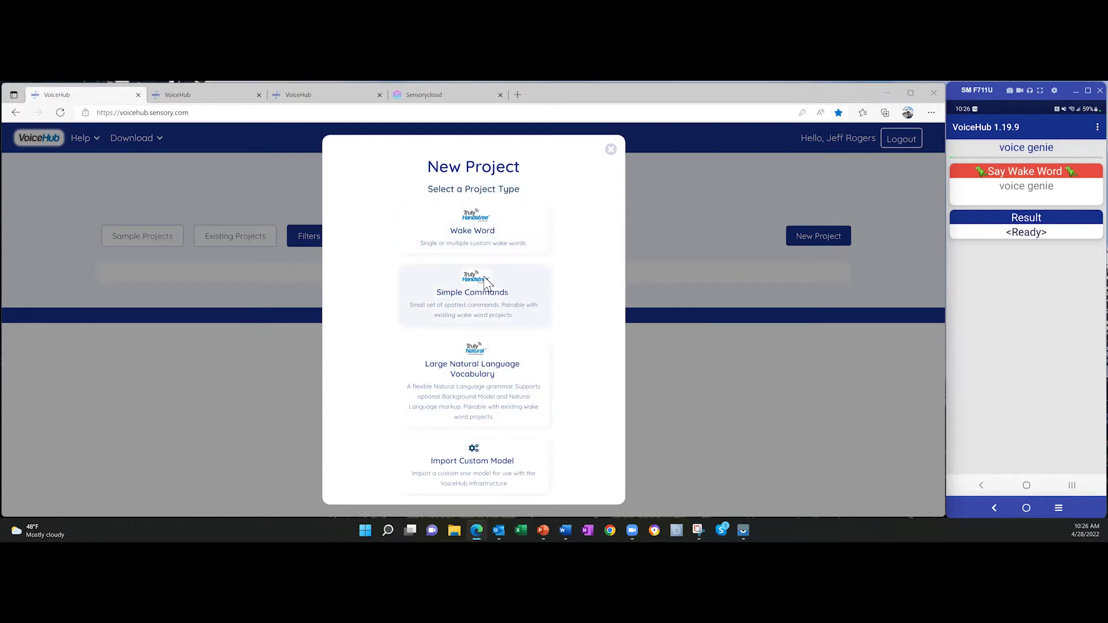
Create a new Wake Word project and name it Pikachu.
{"action": "left_click", "coordinate": [475, 233]}
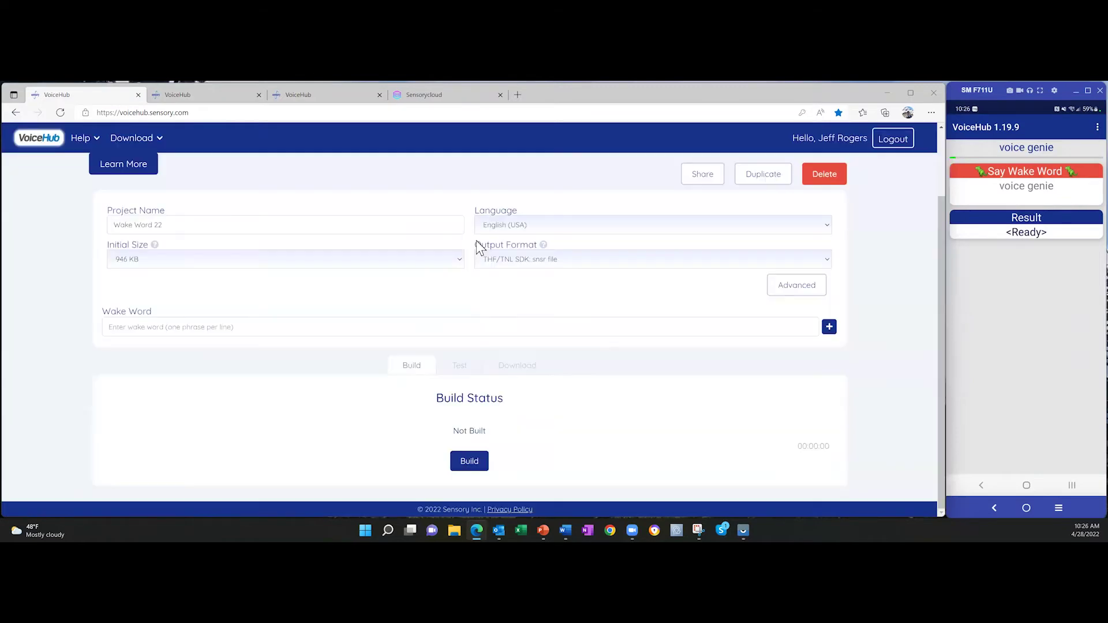
{"action": "left_click", "coordinate": [173, 225]}
{"action": "triple_click", "coordinate": [139, 227]}
{"action": "type", "text": "Pik"}
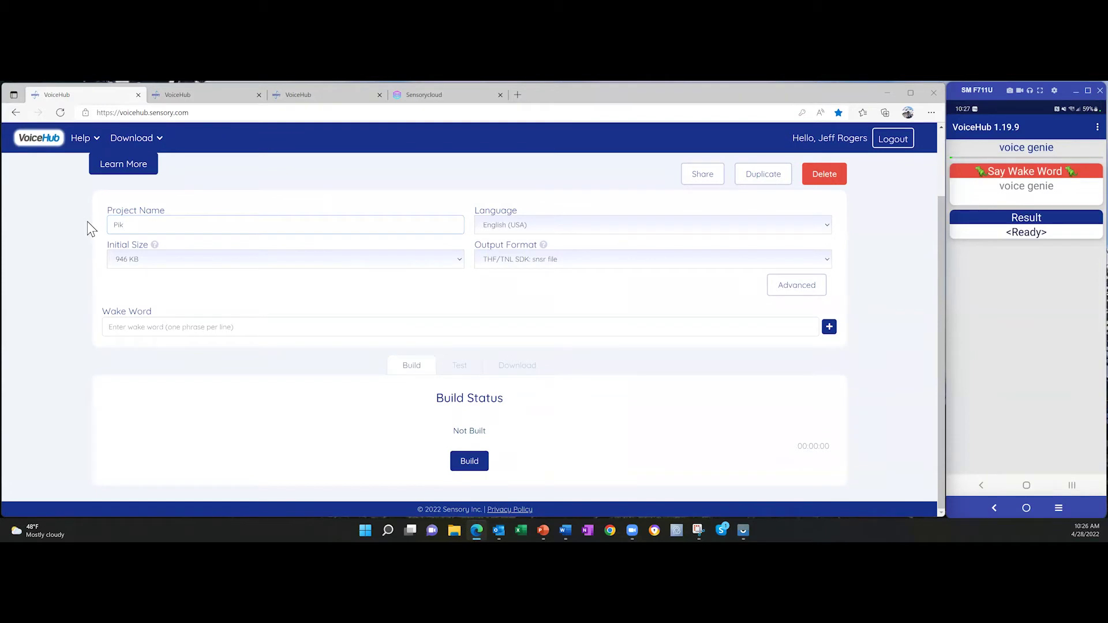
{"action": "type", "text": "achu"}
{"action": "key", "text": "BackSpace"}
{"action": "type", "text": "u"}
Set the project's language to English (USA) Kids and its initial size to 80 KB.
{"action": "left_click", "coordinate": [530, 225]}
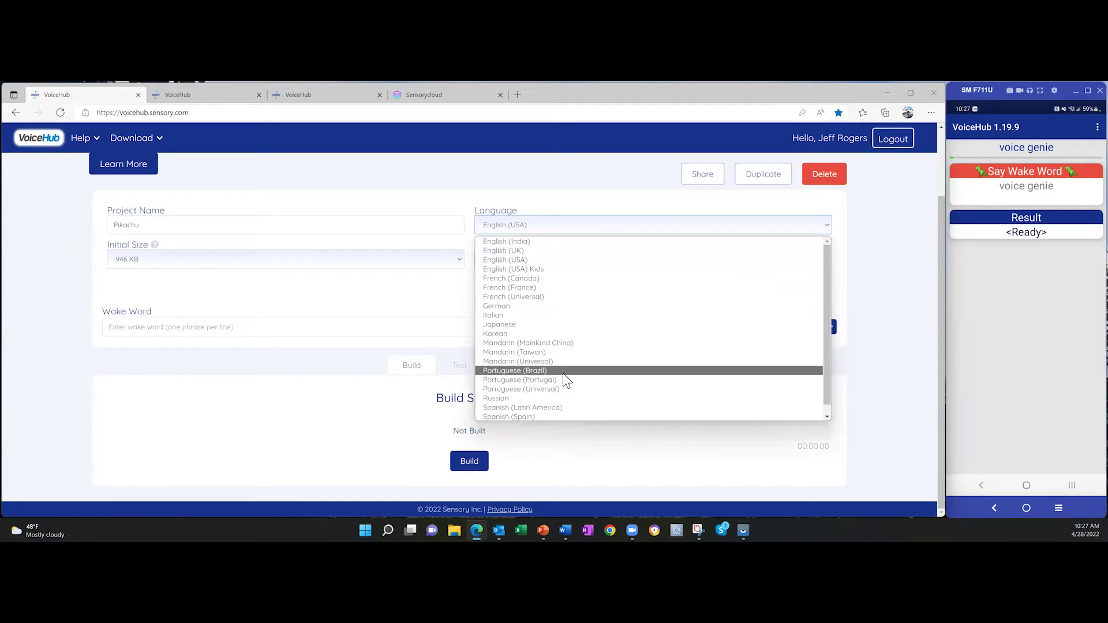
{"action": "left_click", "coordinate": [535, 269]}
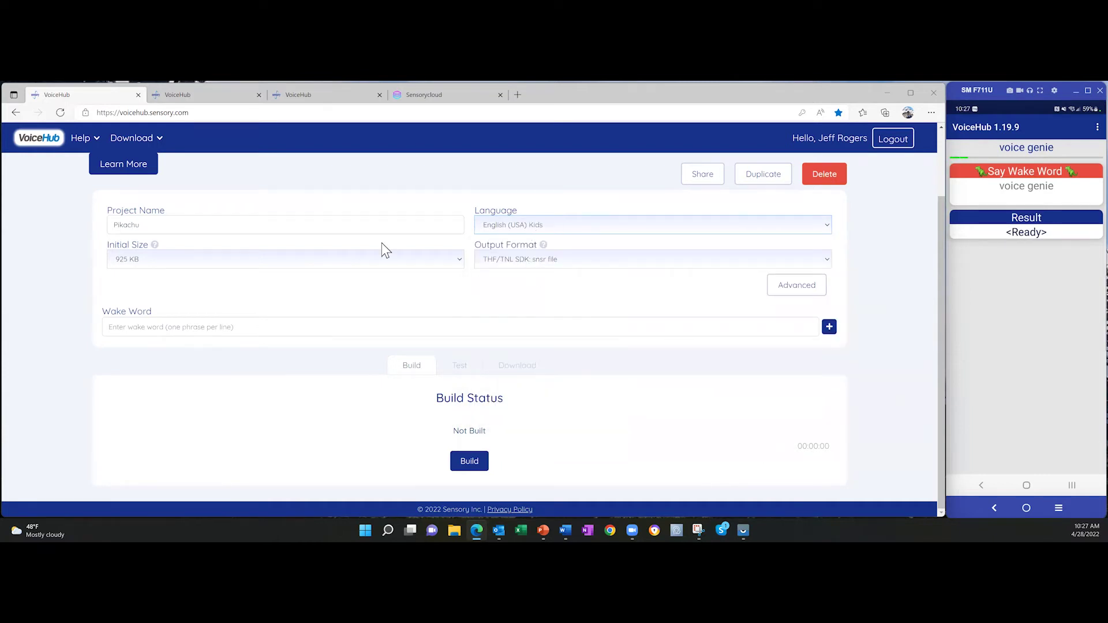
{"action": "left_click", "coordinate": [151, 262]}
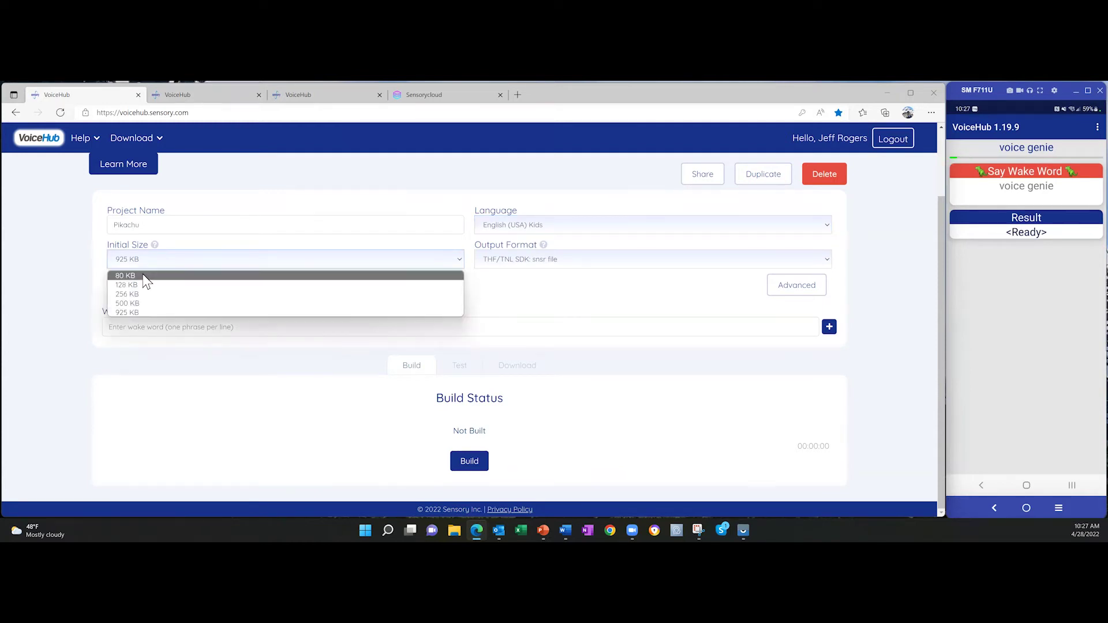
{"action": "left_click", "coordinate": [145, 275]}
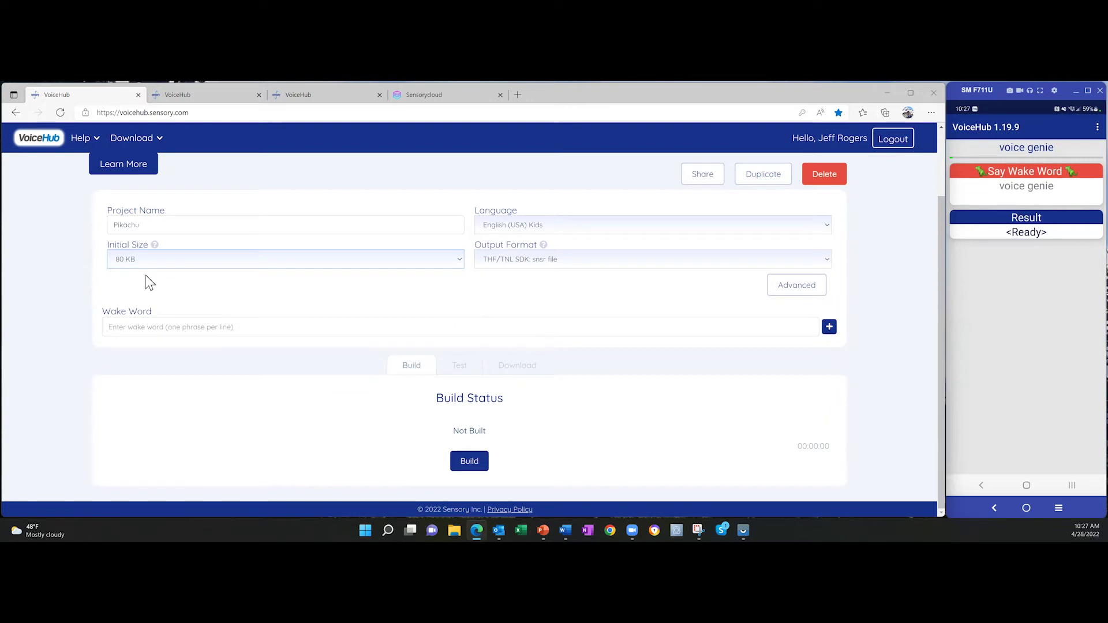
Set the wake word project's output format to DSP: General Plus M4 (requires tslice 6.3.1+).
{"action": "left_click", "coordinate": [496, 258]}
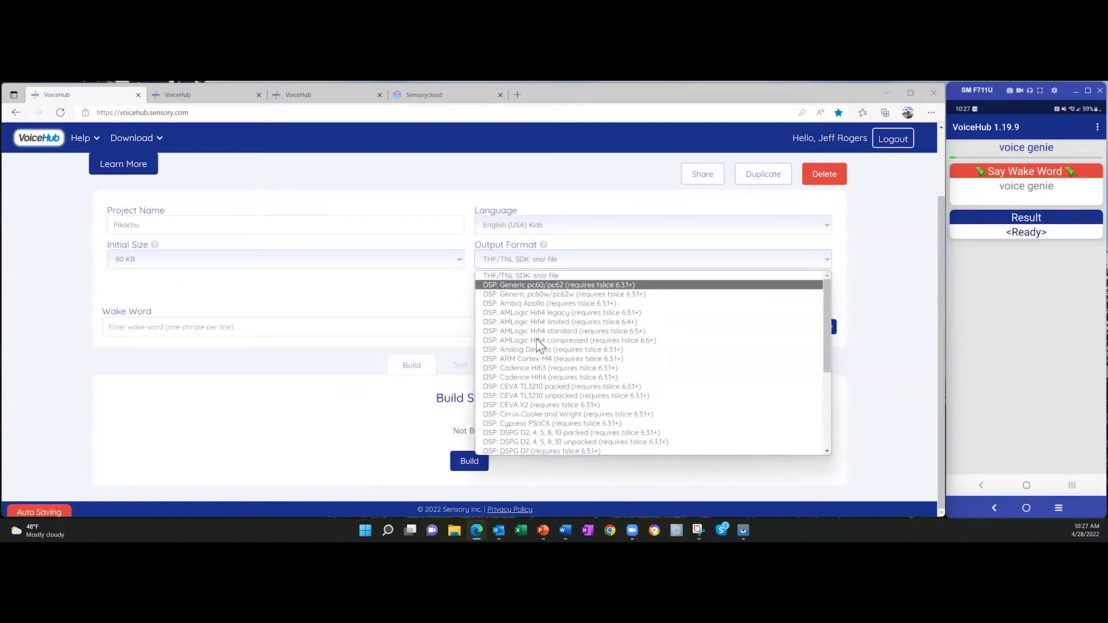
{"action": "scroll", "coordinate": [540, 352], "scroll_direction": "down", "scroll_amount": 3}
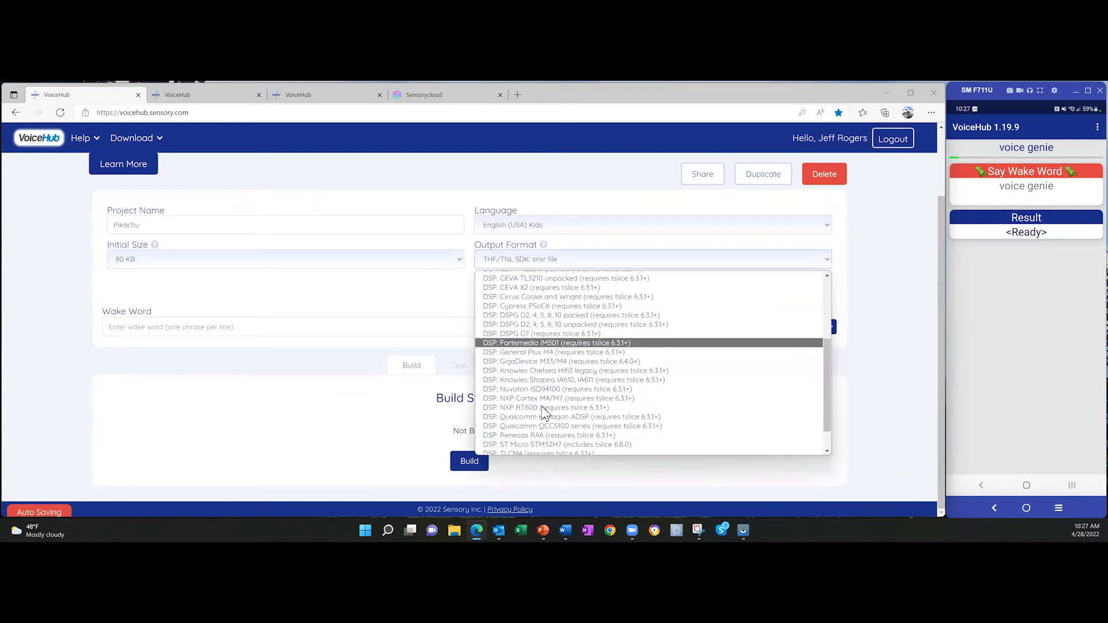
{"action": "left_click", "coordinate": [542, 352]}
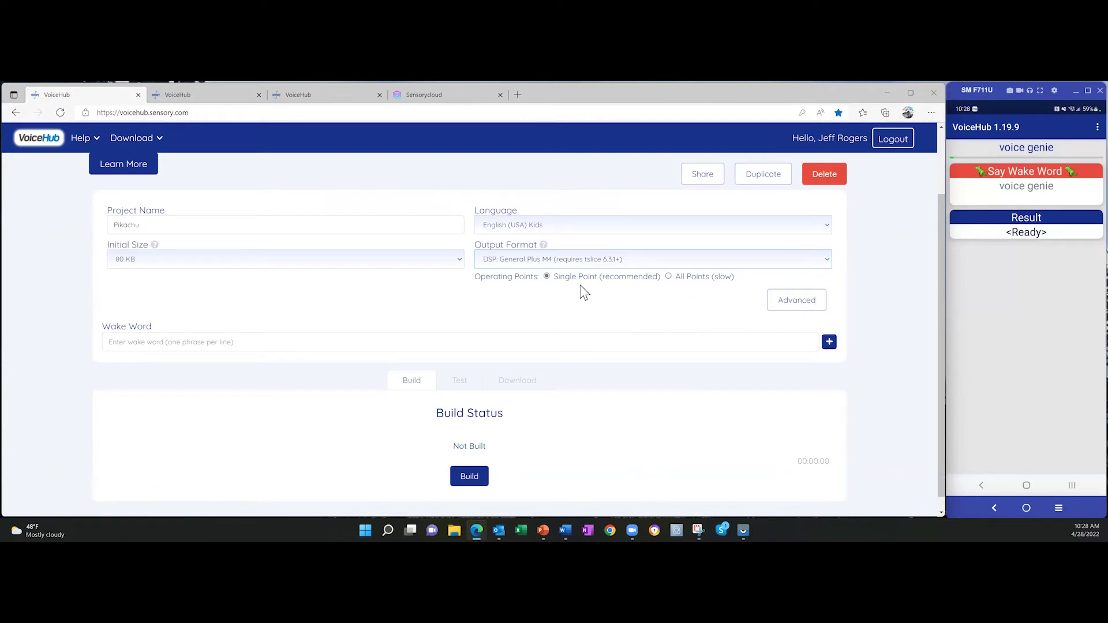
Add "pikachu" as a wake word and play its pronunciation.
{"action": "left_click", "coordinate": [198, 340]}
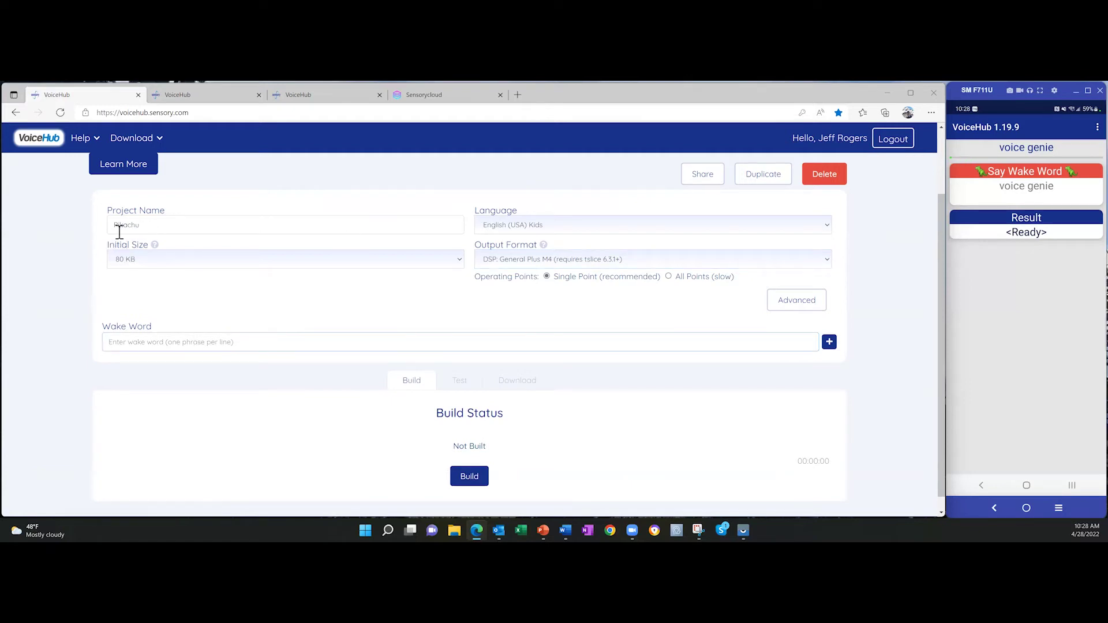
{"action": "type", "text": "pikachu"}
{"action": "key", "text": "Return"}
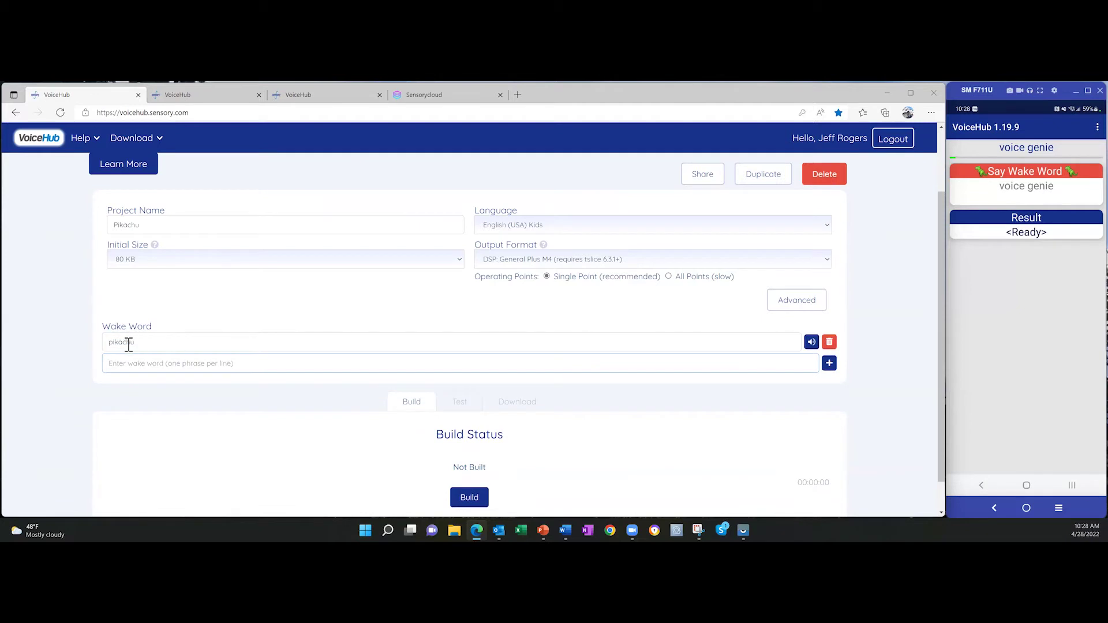
{"action": "left_click", "coordinate": [811, 344]}
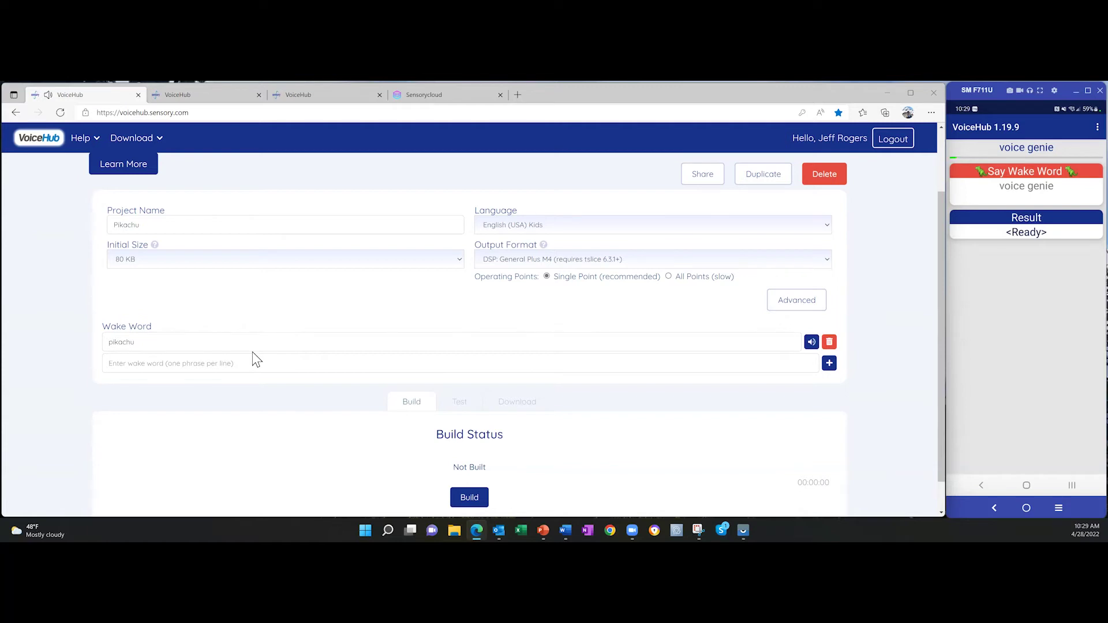
Respell the wake word as "peka chu" and play its pronunciation.
{"action": "left_click", "coordinate": [115, 341]}
{"action": "key", "text": "Delete"}
{"action": "type", "text": "e"}
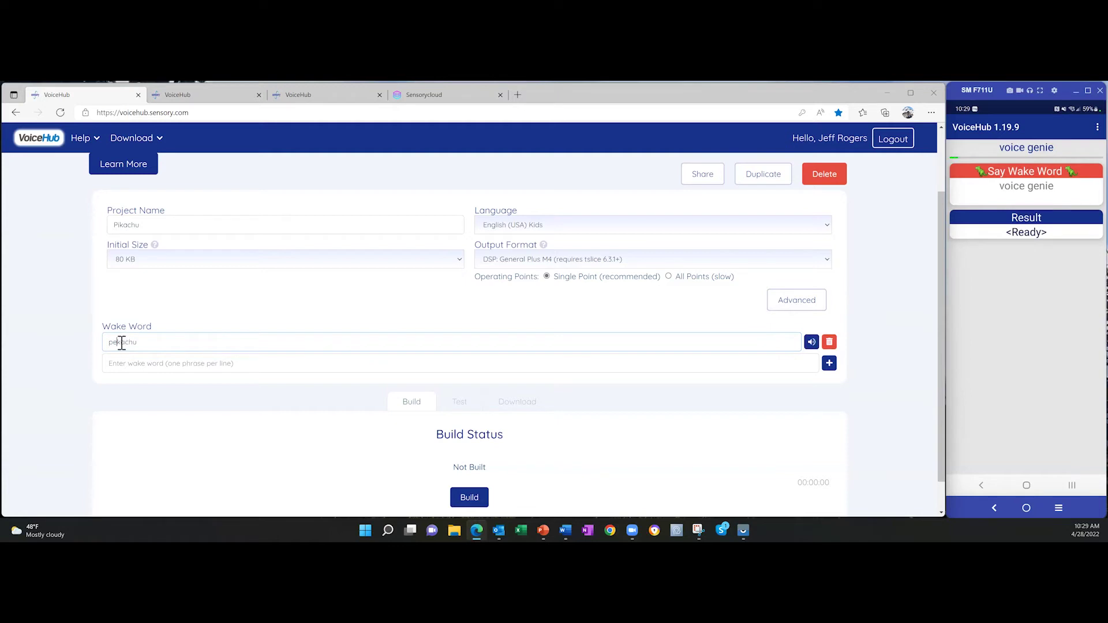
{"action": "left_click", "coordinate": [123, 342]}
{"action": "left_click", "coordinate": [811, 343]}
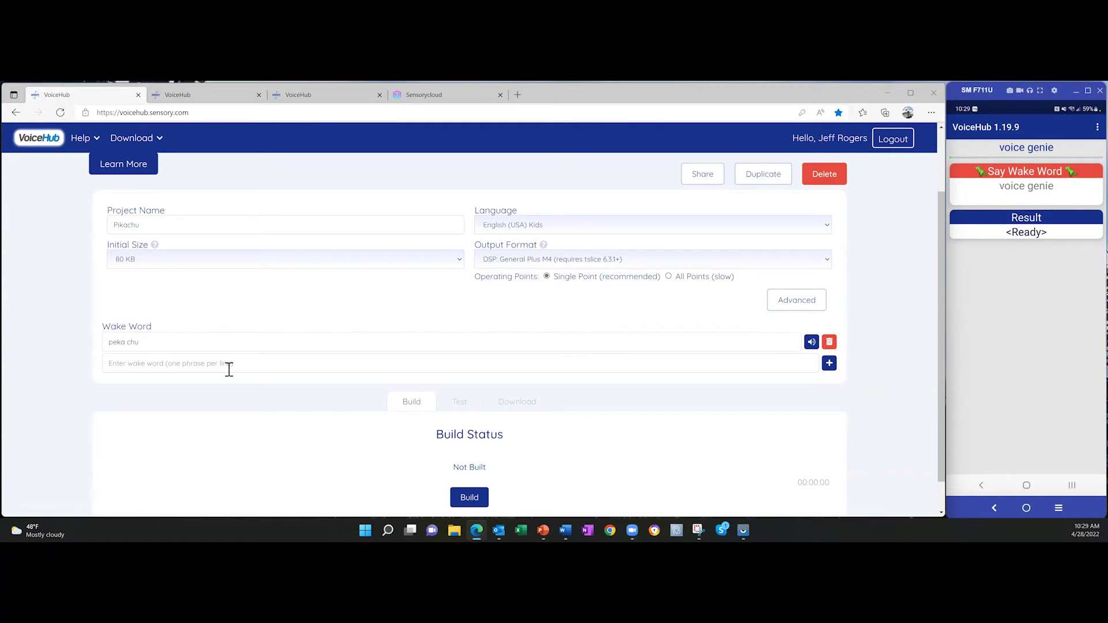
Review the Pikachu project's details in the build confirmation and cancel the build request.
{"action": "left_click", "coordinate": [471, 498]}
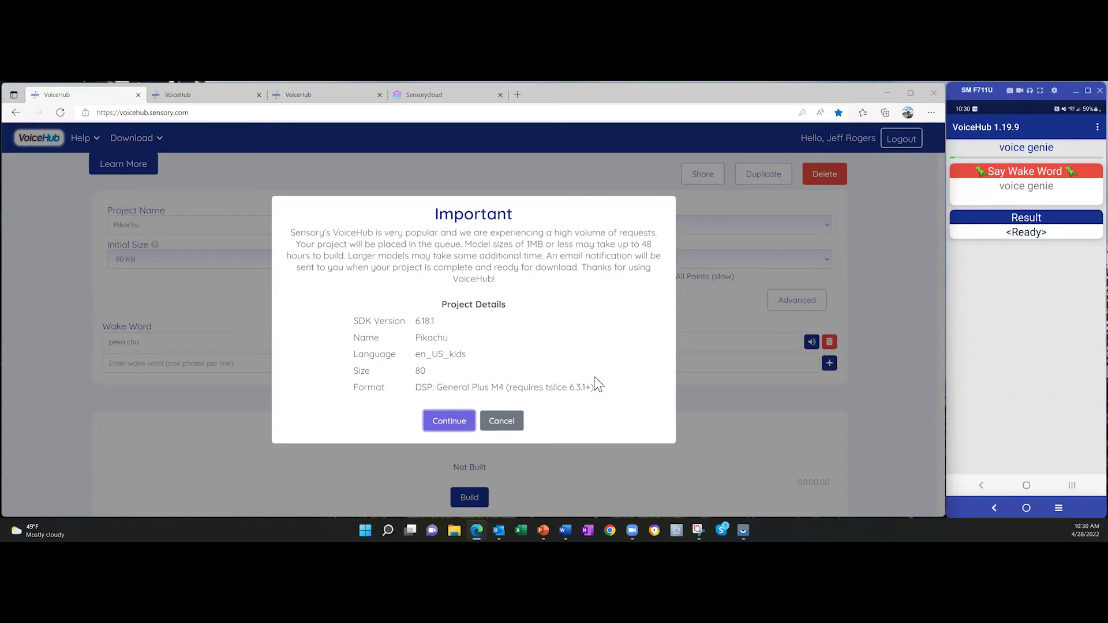
{"action": "left_click", "coordinate": [514, 421]}
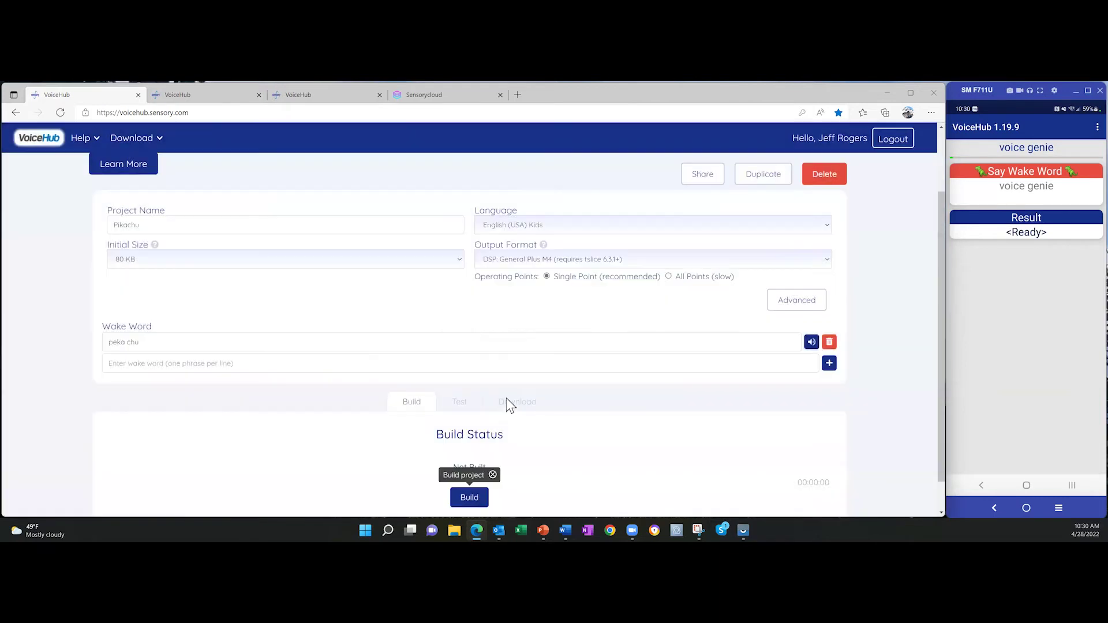
Switch to the already open command set project and rename it Pikachu commands.
{"action": "left_click", "coordinate": [210, 95]}
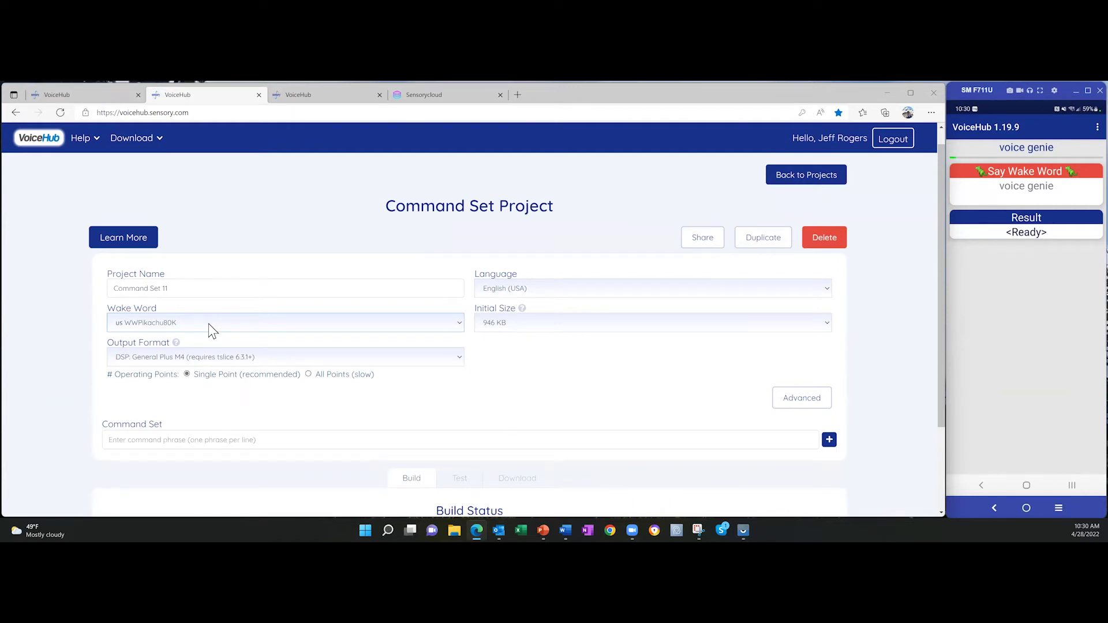
{"action": "left_click_drag", "start_coordinate": [178, 288], "coordinate": [51, 281]}
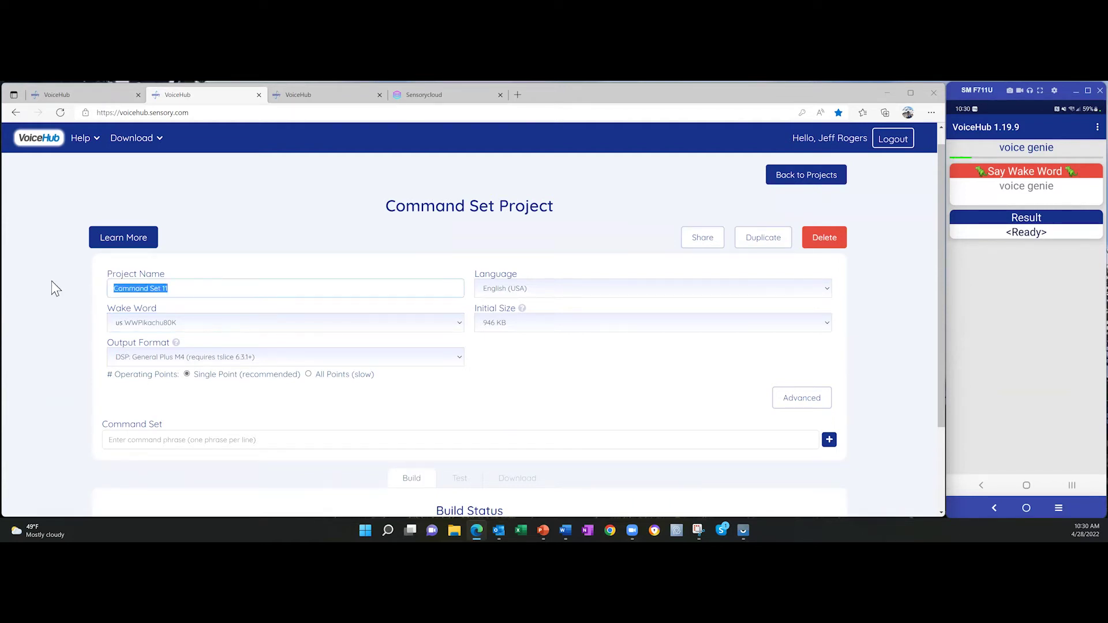
{"action": "type", "text": "Pikachu commands"}
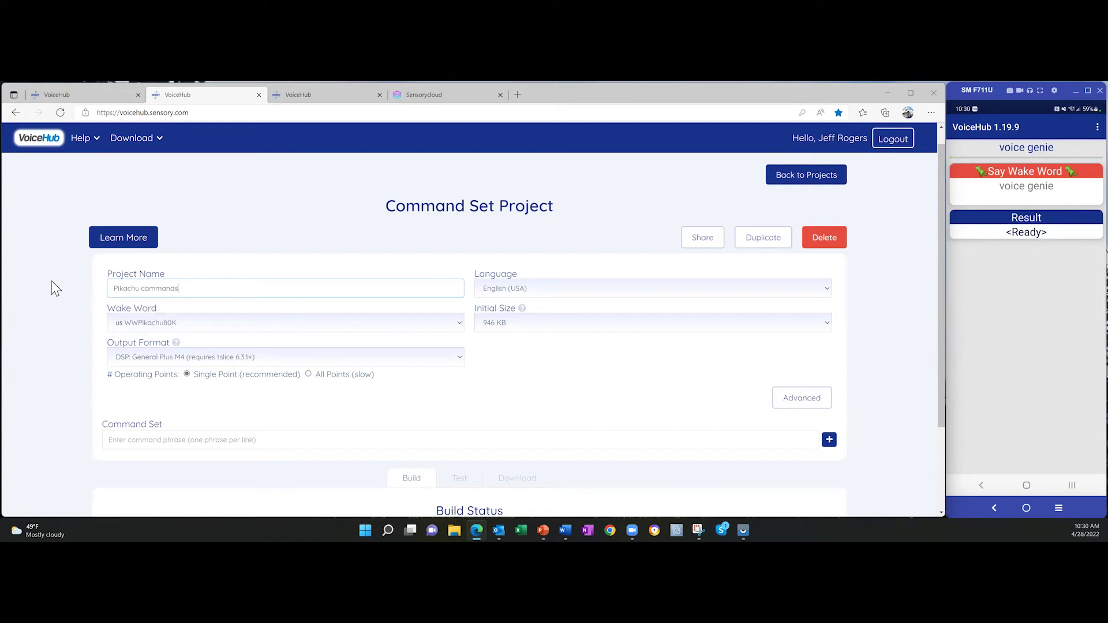
Set the command set project's language to English (USA) Kids and its initial size to 128 KB.
{"action": "left_click", "coordinate": [540, 286]}
{"action": "left_click", "coordinate": [544, 330]}
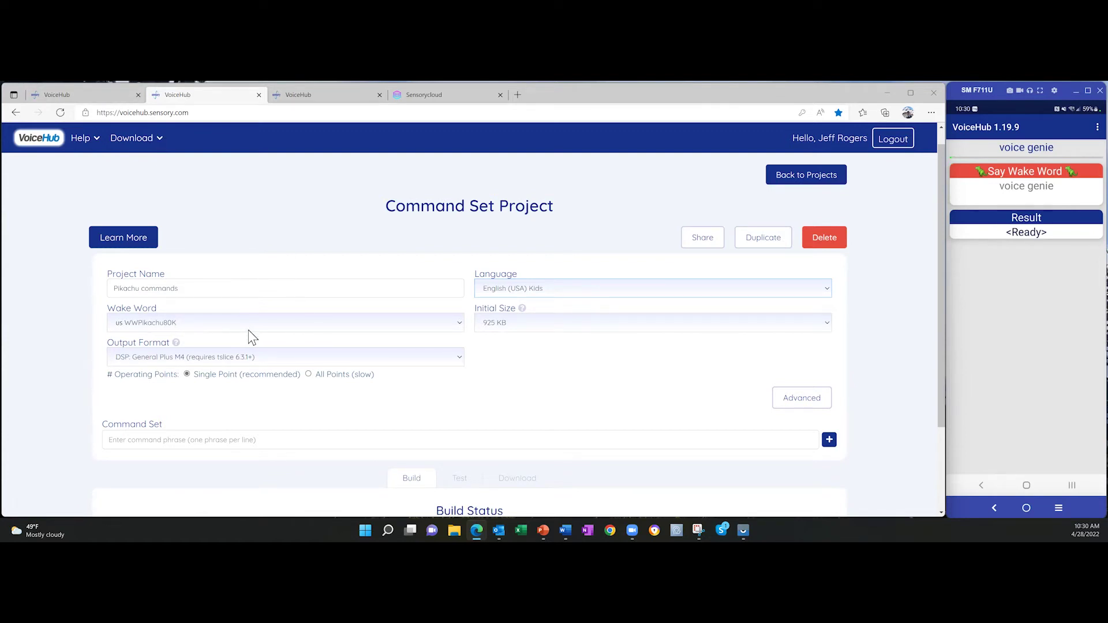
{"action": "left_click", "coordinate": [532, 323]}
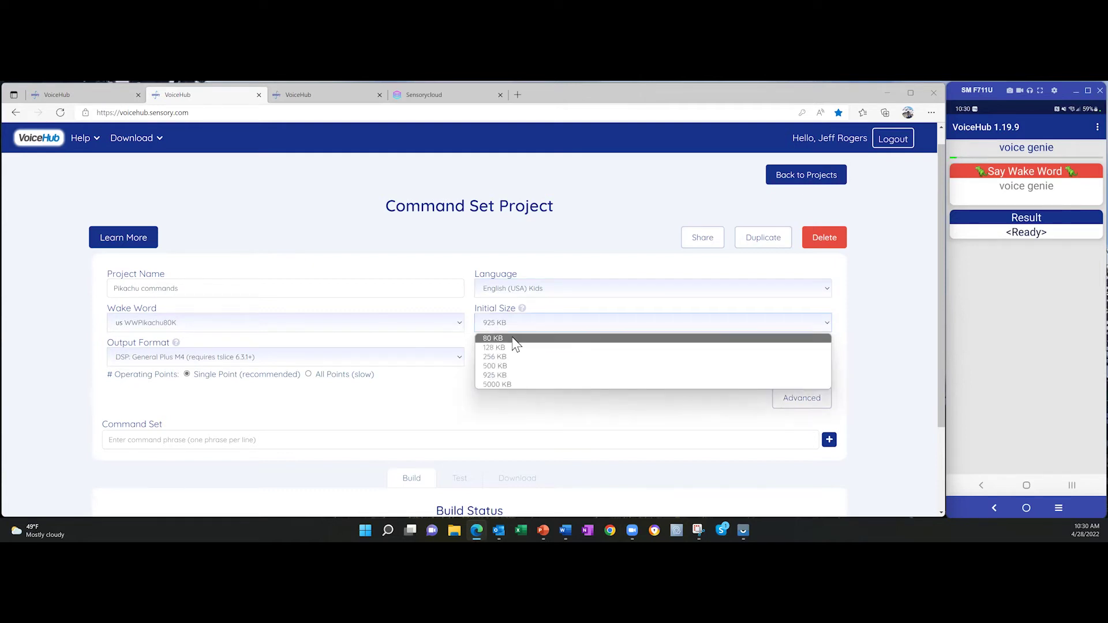
{"action": "left_click", "coordinate": [514, 348]}
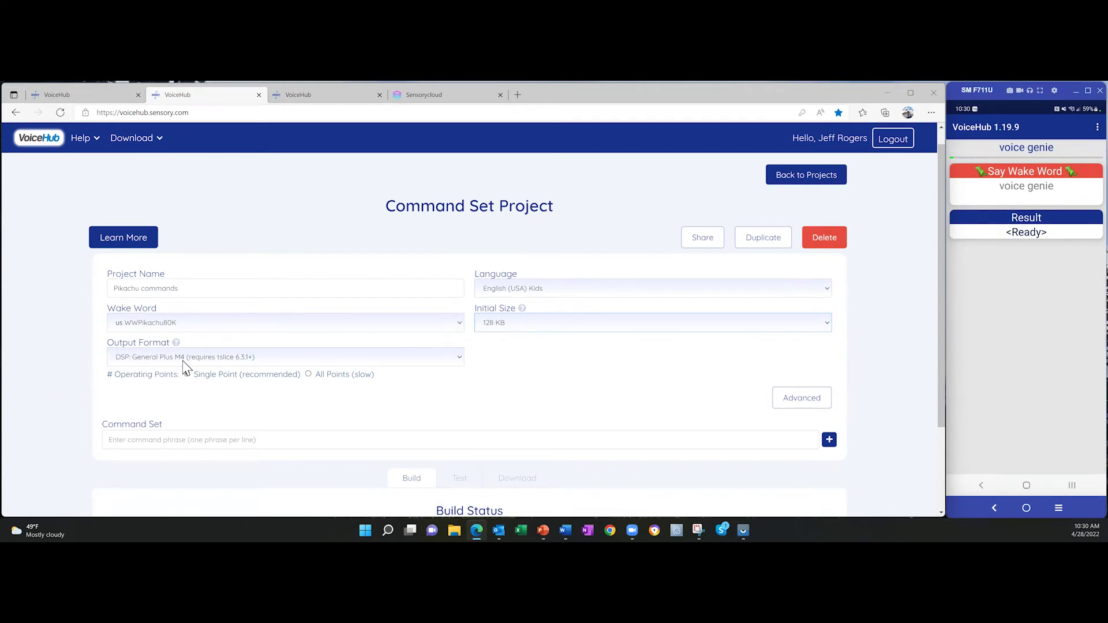
Add the phrases "thunder shock", "quick attack" and "discharge" to the command set.
{"action": "scroll", "coordinate": [366, 367], "scroll_direction": "down", "scroll_amount": 2}
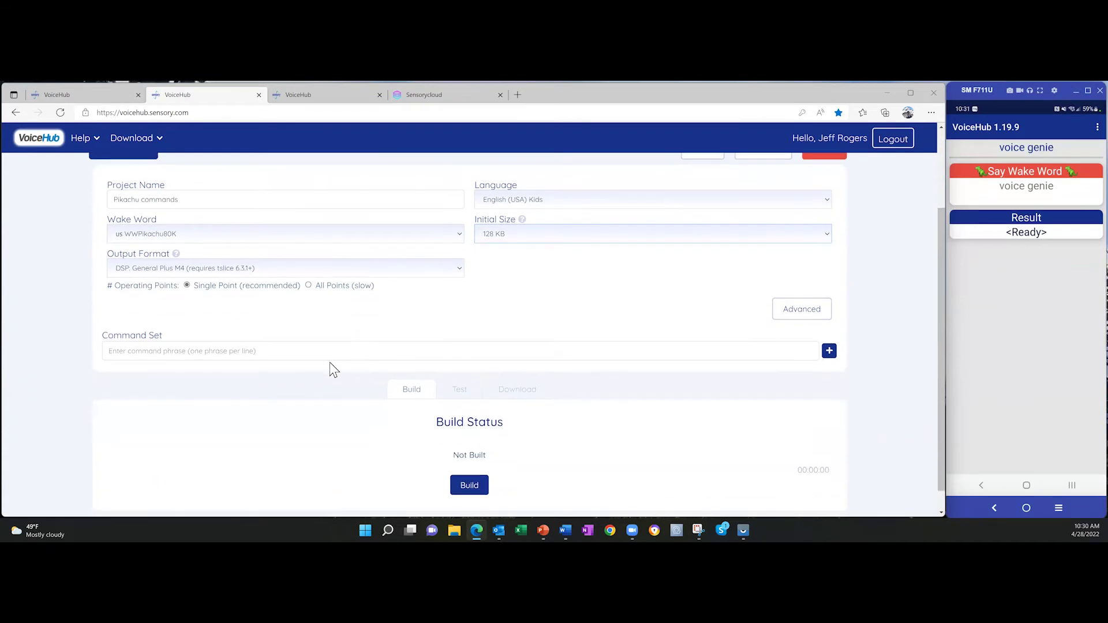
{"action": "left_click", "coordinate": [181, 350]}
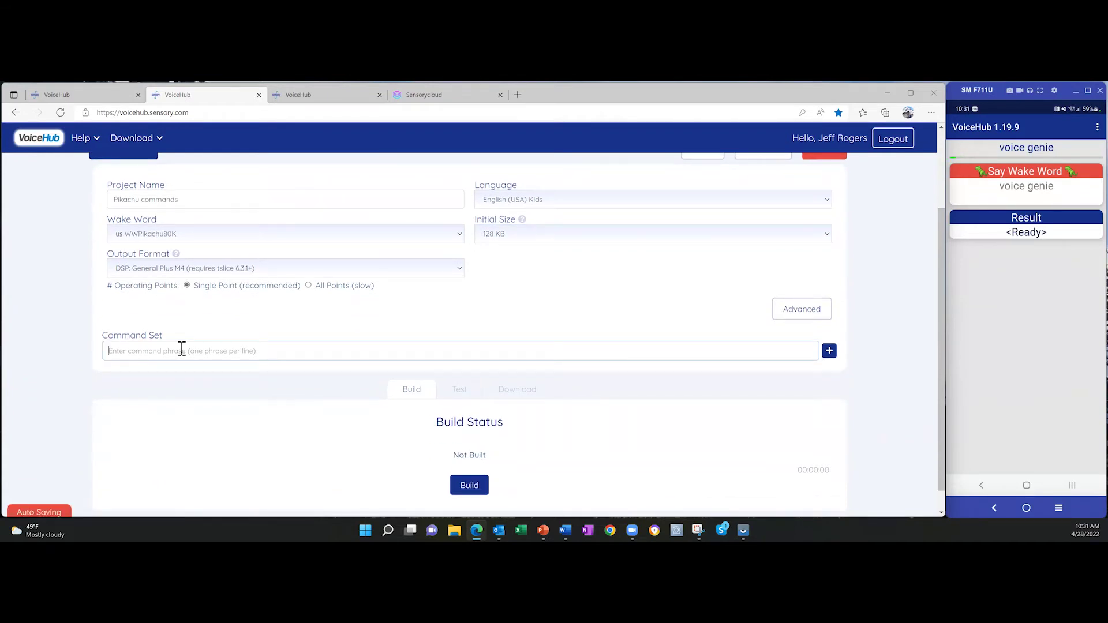
{"action": "type", "text": "thun"}
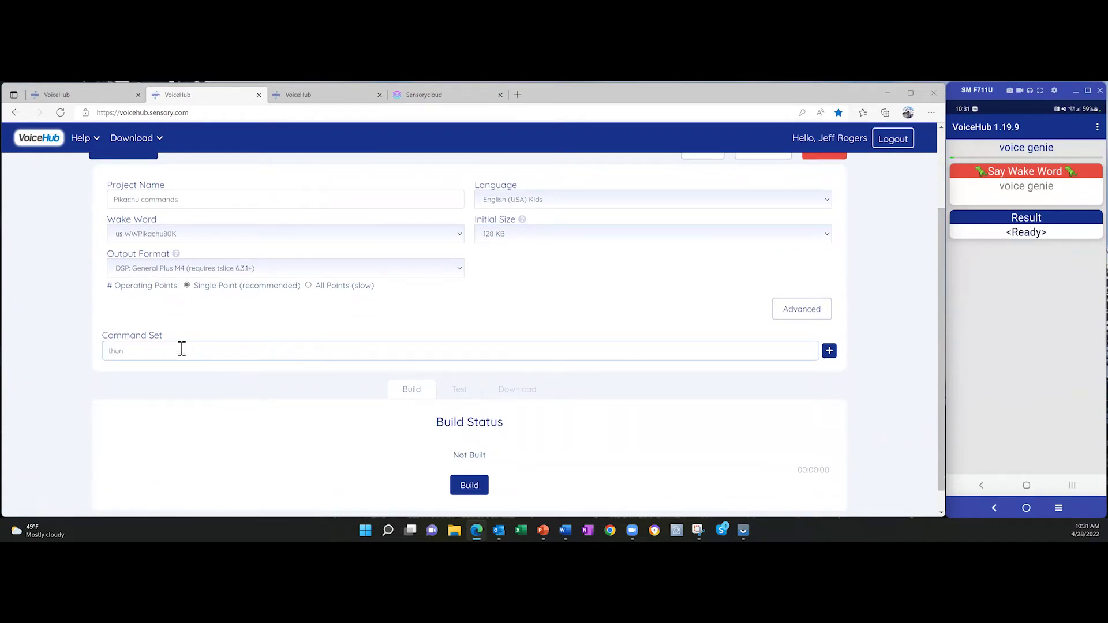
{"action": "type", "text": "der shock"}
{"action": "key", "text": "Return"}
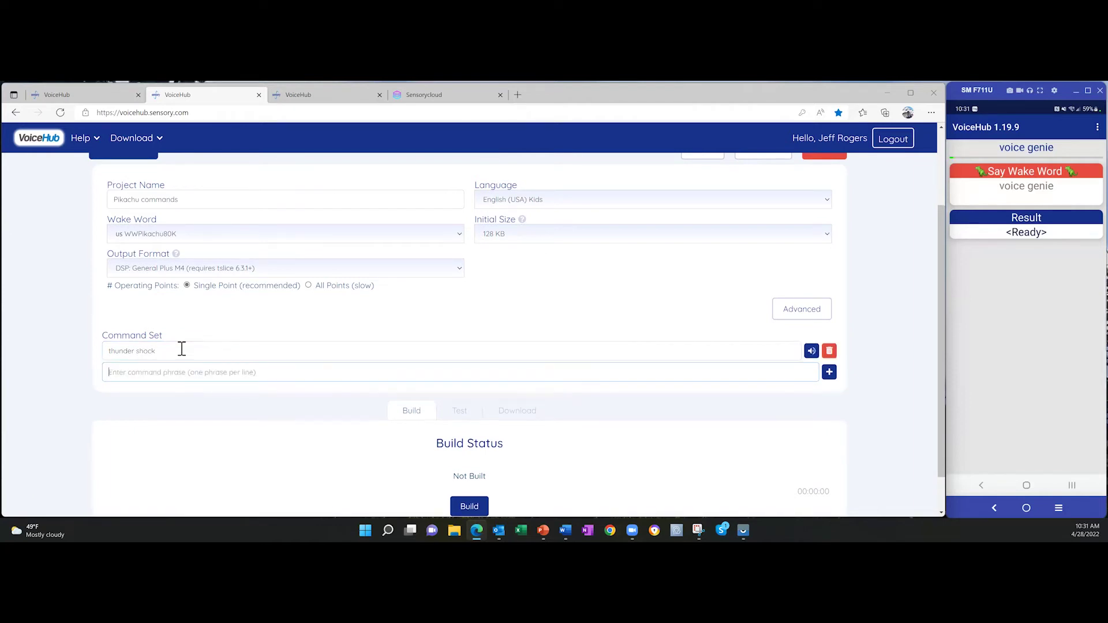
{"action": "type", "text": "quick attach"}
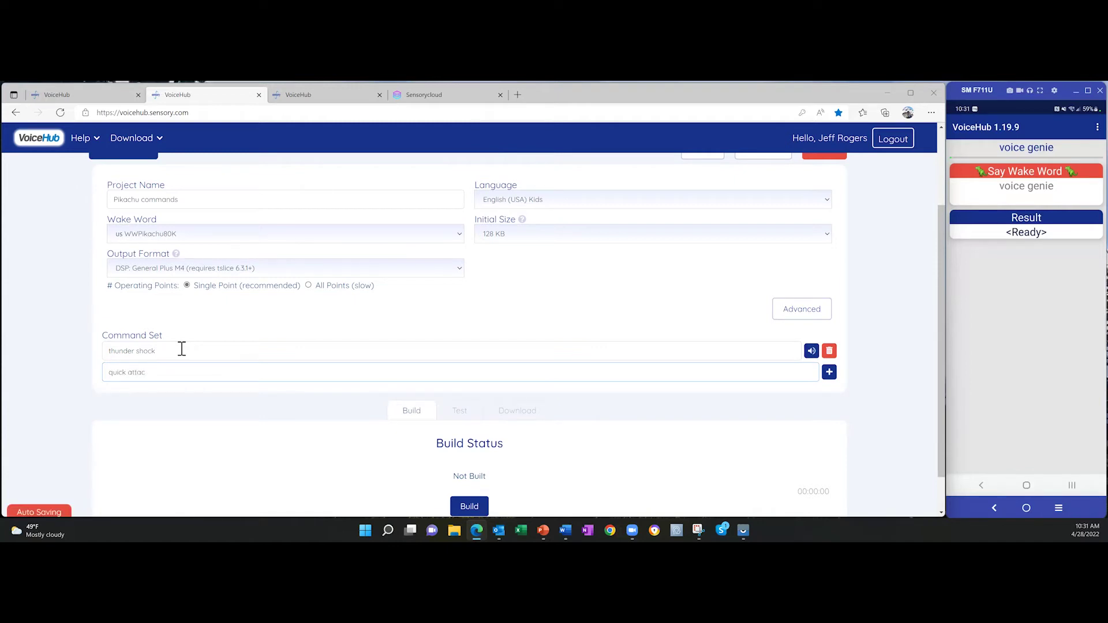
{"action": "key", "text": "Return"}
{"action": "type", "text": "discharge"}
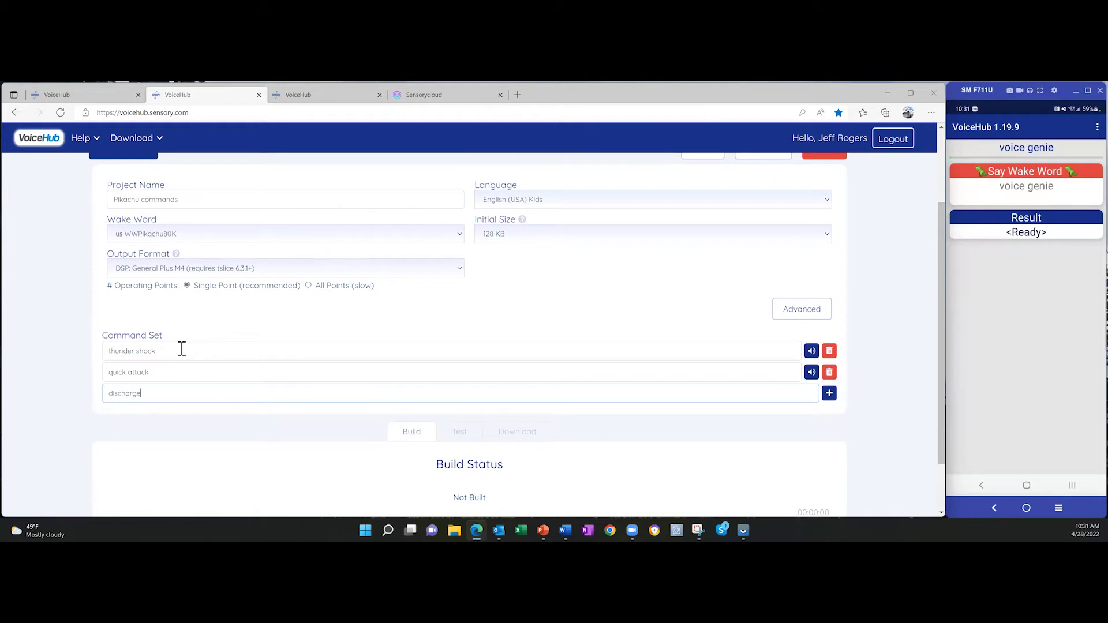
{"action": "key", "text": "Return"}
Add the phrases "thunderbolt", "wild charge" and "thunderstorm" to the command set.
{"action": "type", "text": "thund"}
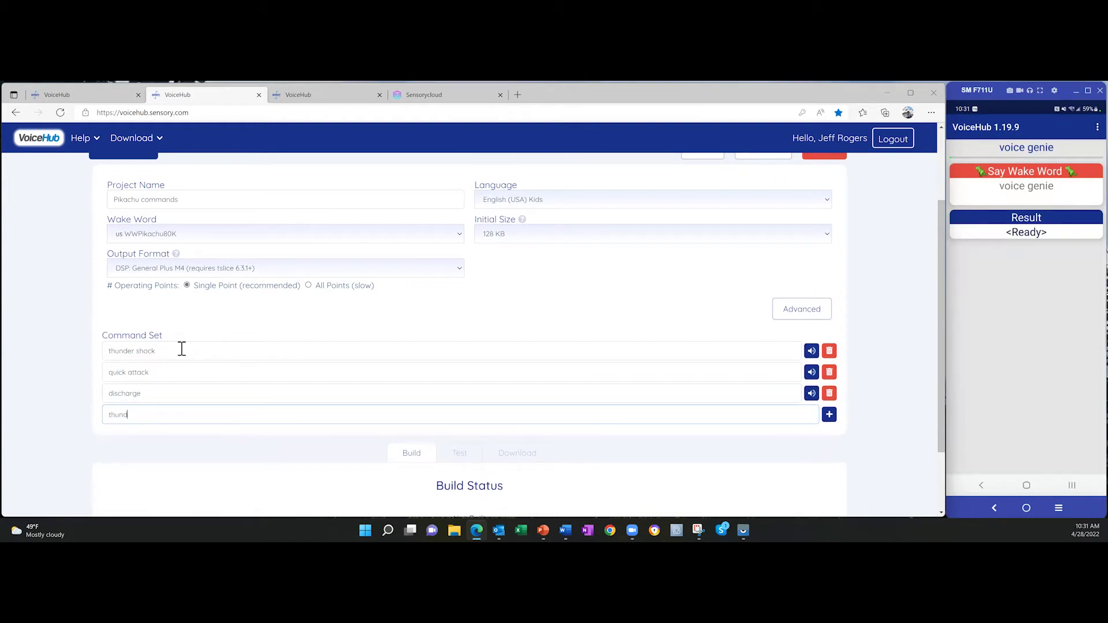
{"action": "type", "text": "erbolt"}
{"action": "key", "text": "Return"}
{"action": "type", "text": "win"}
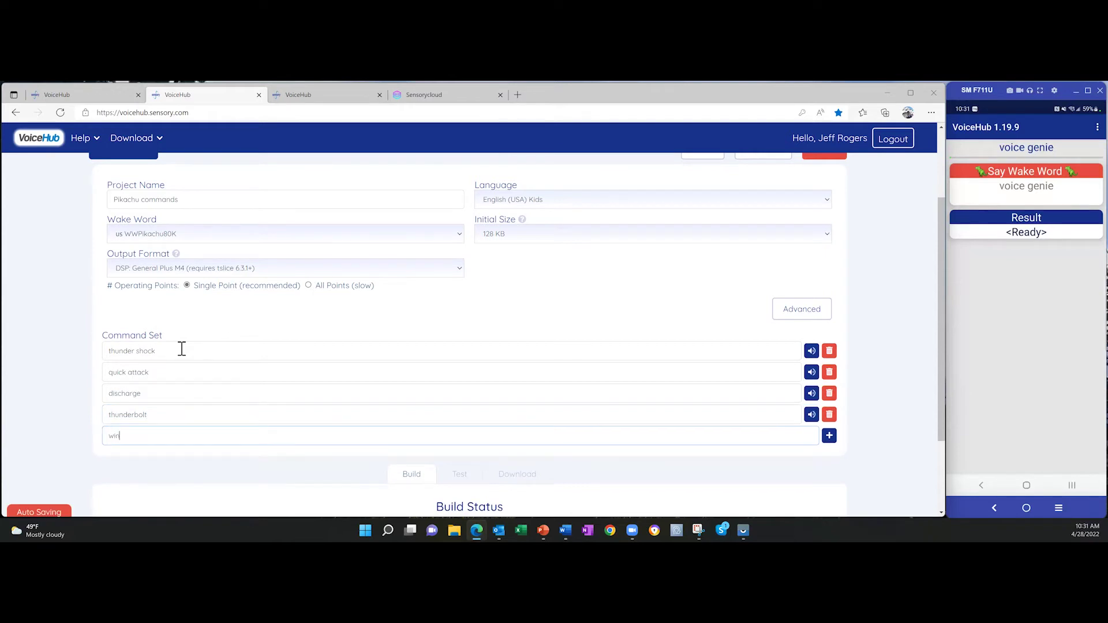
{"action": "type", "text": "ld charge"}
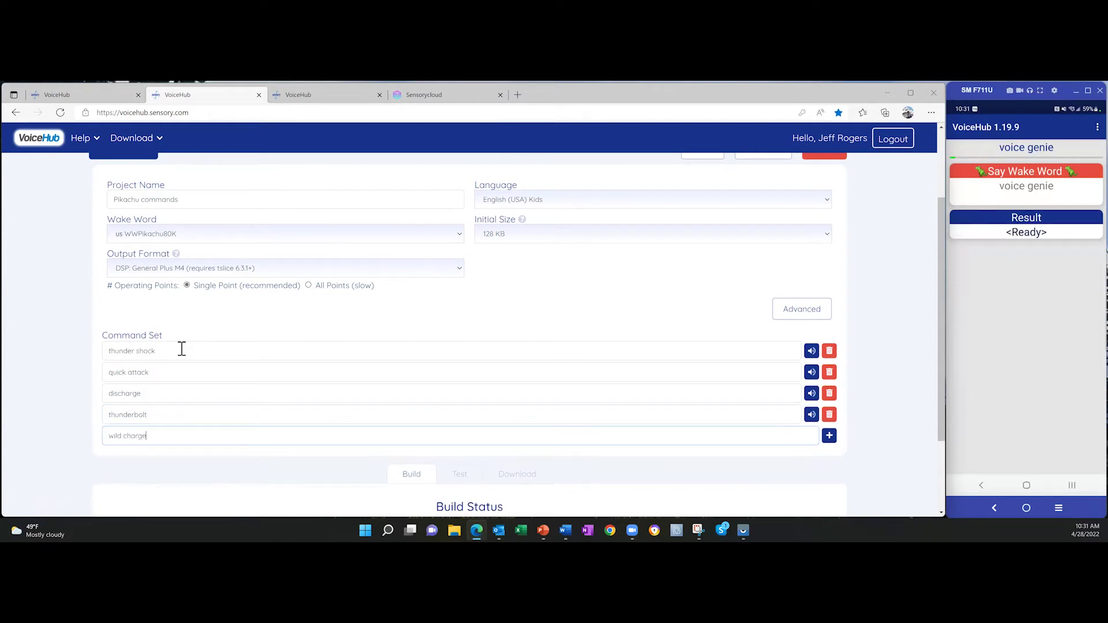
{"action": "key", "text": "Return"}
{"action": "type", "text": "thr"}
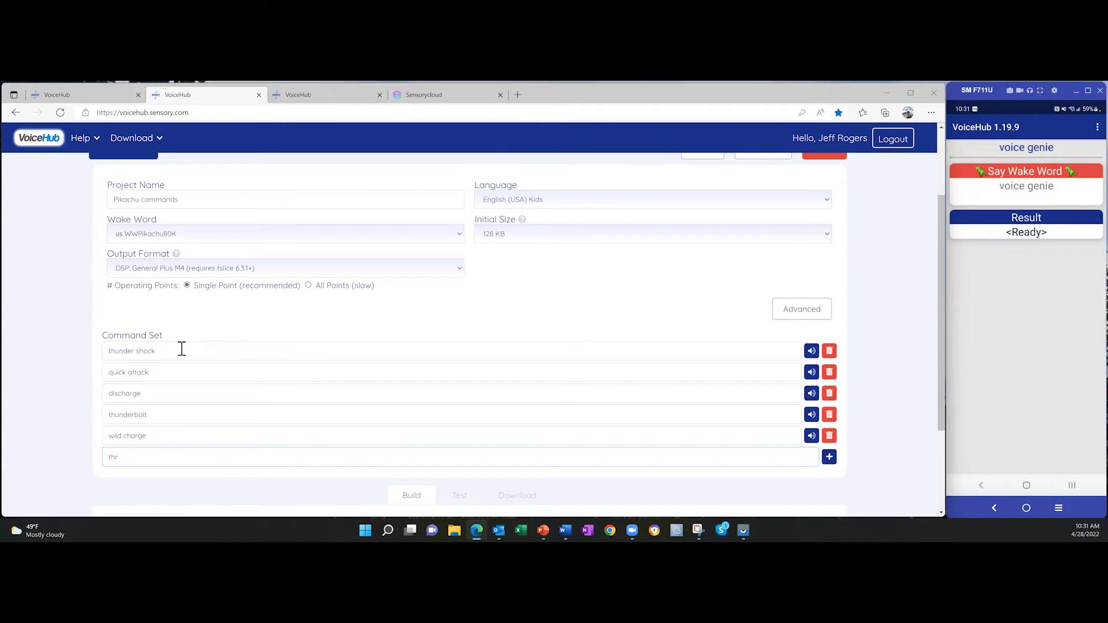
{"action": "key", "text": "BackSpace"}
{"action": "type", "text": "understorm"}
{"action": "key", "text": "Return"}
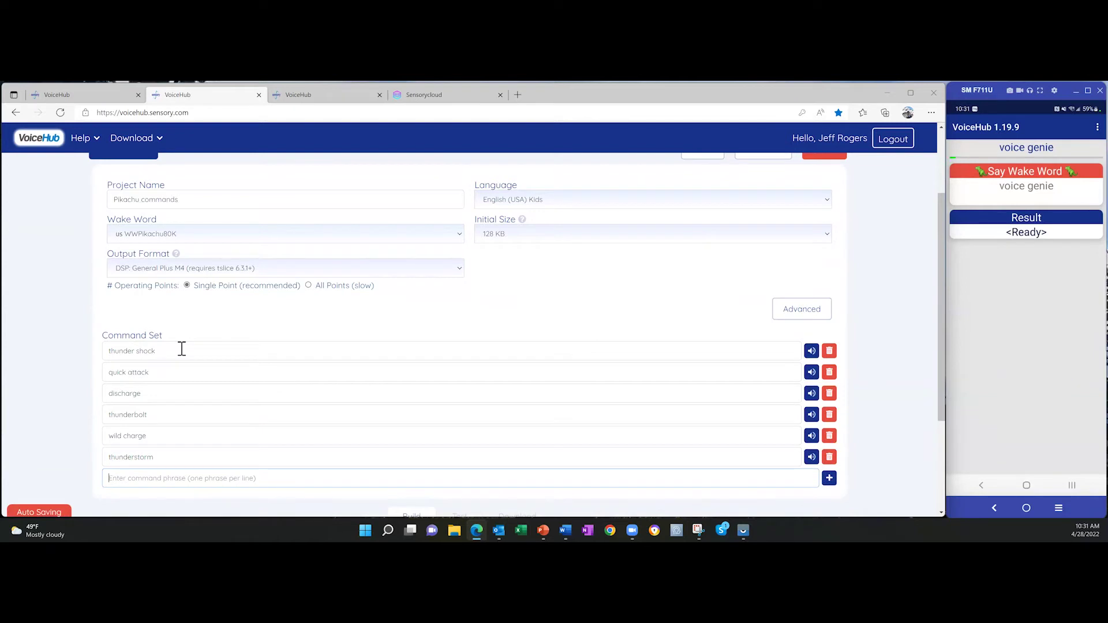
{"action": "scroll", "coordinate": [376, 353], "scroll_direction": "down", "scroll_amount": 3}
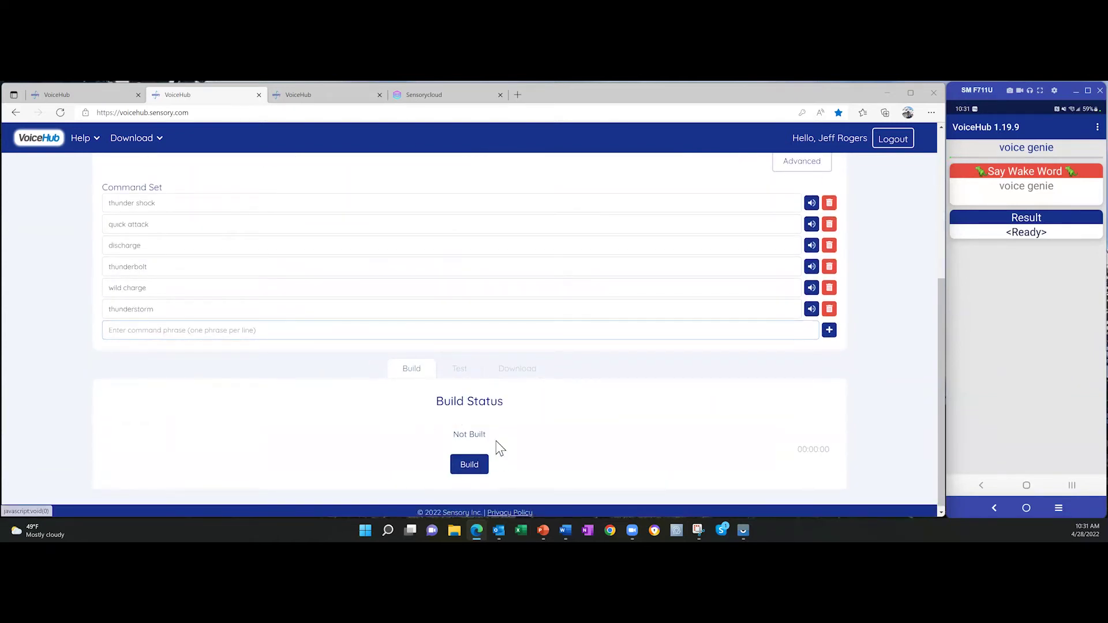
{"action": "scroll", "coordinate": [281, 344], "scroll_direction": "up", "scroll_amount": 1}
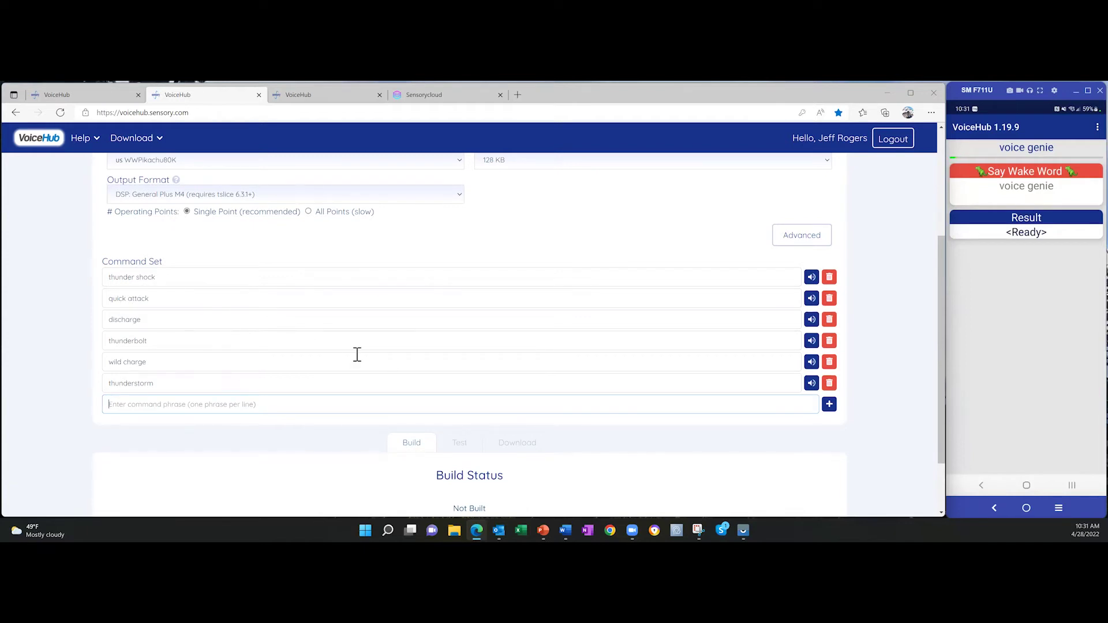
Open the build request for the Pikachu commands project to review its details, and cancel it without building.
{"action": "scroll", "coordinate": [464, 453], "scroll_direction": "down", "scroll_amount": 1}
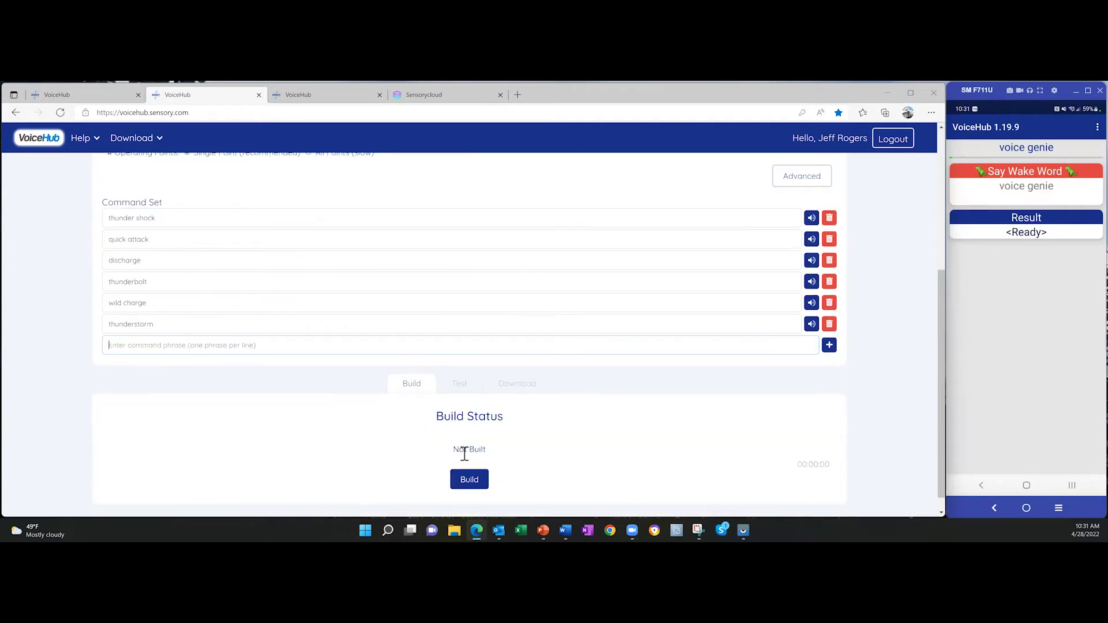
{"action": "left_click", "coordinate": [469, 479]}
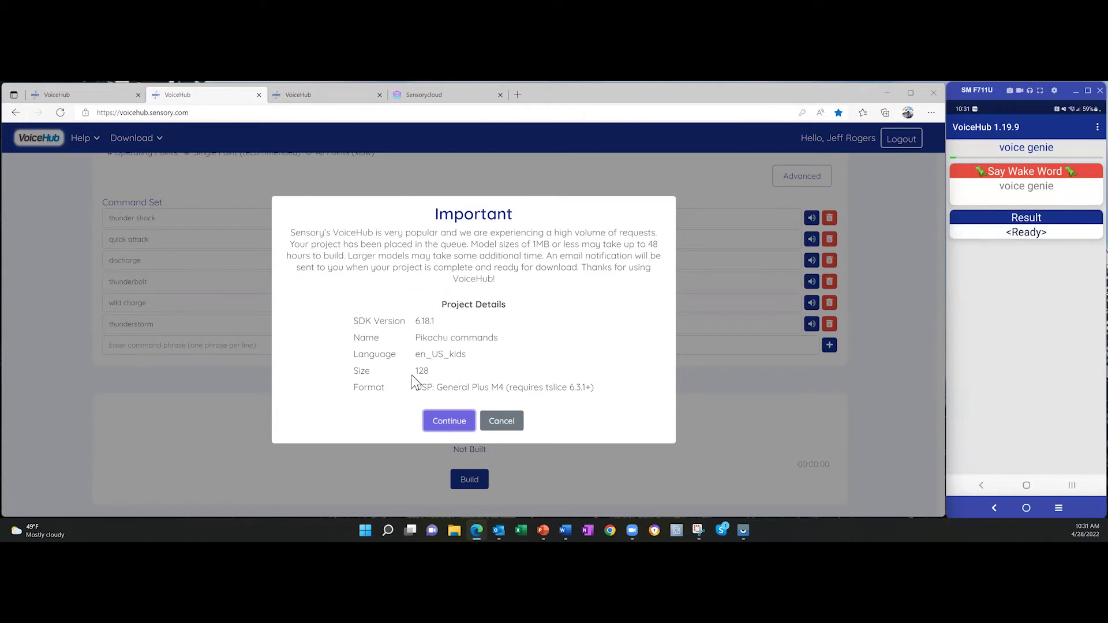
{"action": "left_click", "coordinate": [513, 421]}
{"action": "scroll", "coordinate": [461, 355], "scroll_direction": "up", "scroll_amount": 1}
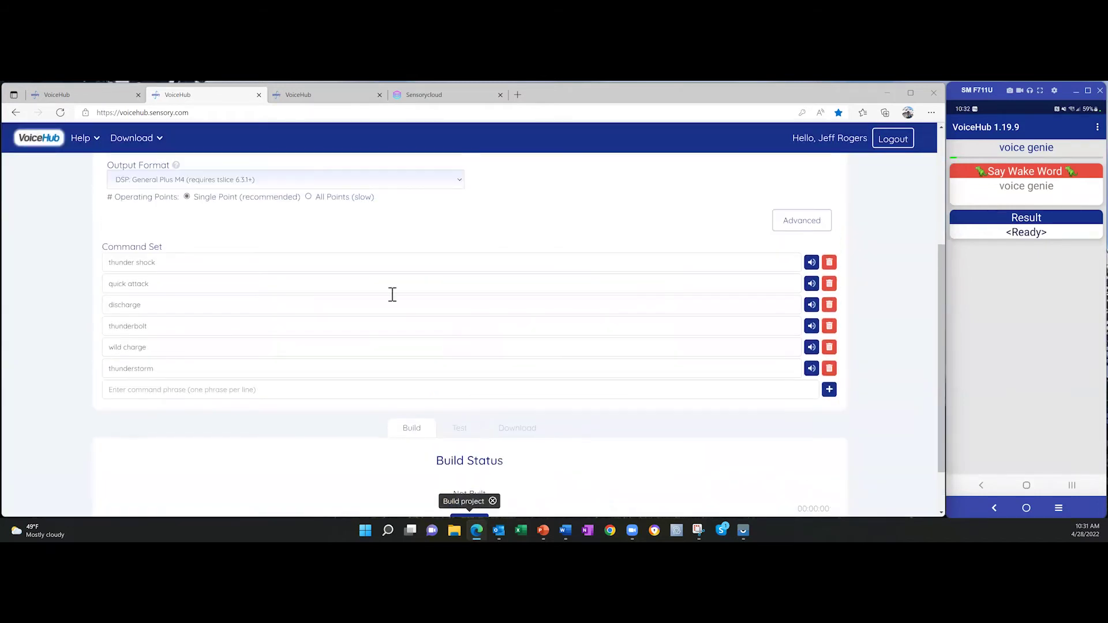
Switch to the already open WWcommandPikachu project and examine its settings, command phrases and download options.
{"action": "left_click", "coordinate": [323, 94]}
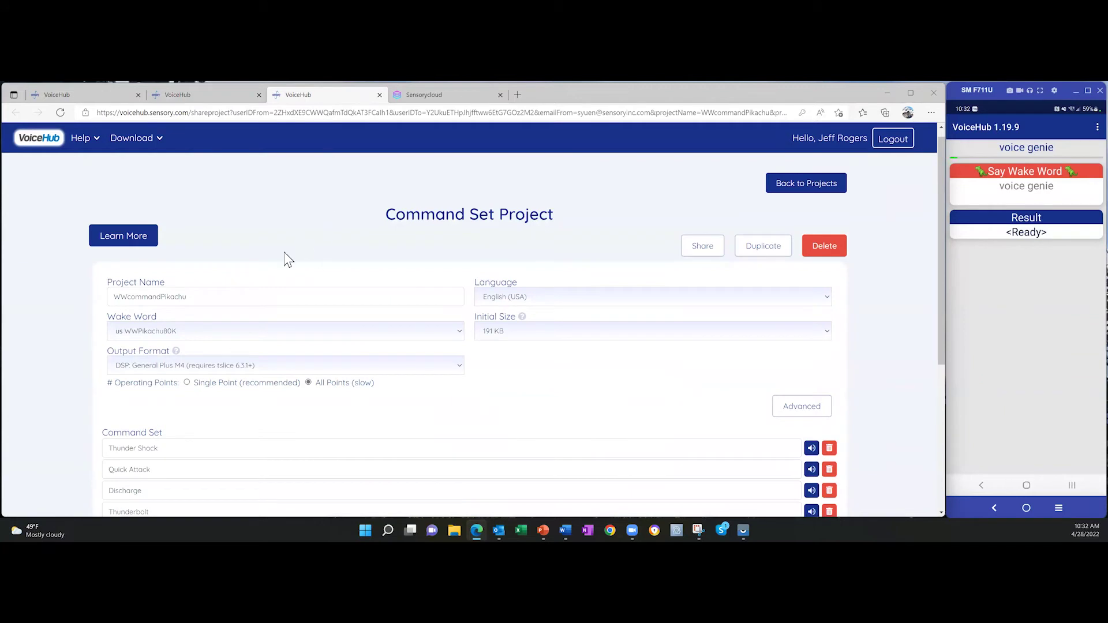
{"action": "scroll", "coordinate": [215, 287], "scroll_direction": "down", "scroll_amount": 1}
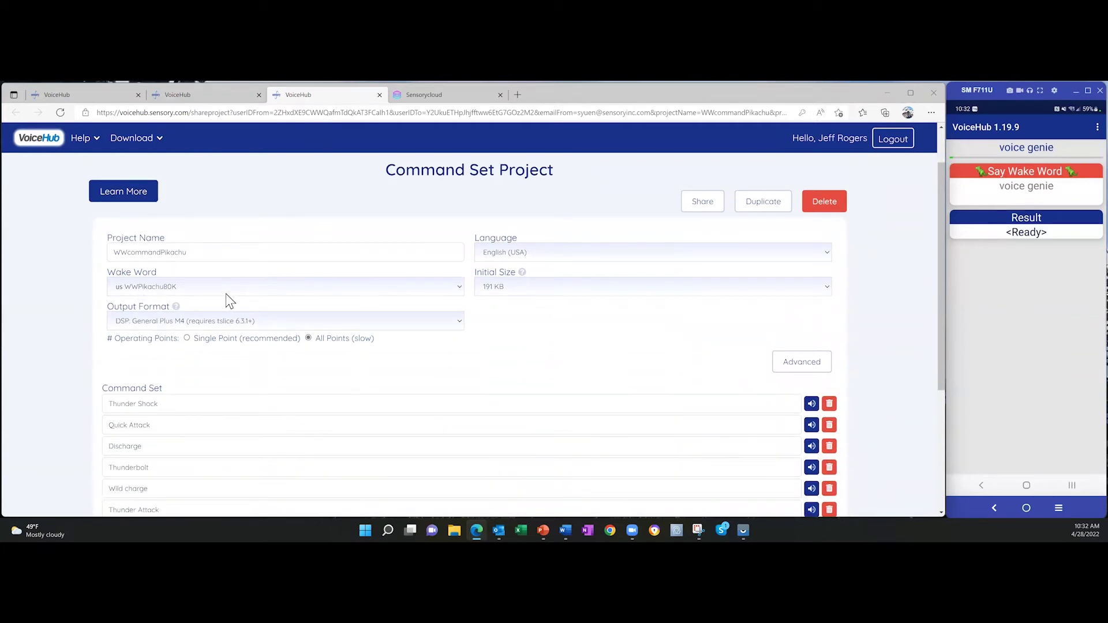
{"action": "scroll", "coordinate": [240, 306], "scroll_direction": "down", "scroll_amount": 1}
{"action": "scroll", "coordinate": [257, 330], "scroll_direction": "down", "scroll_amount": 1}
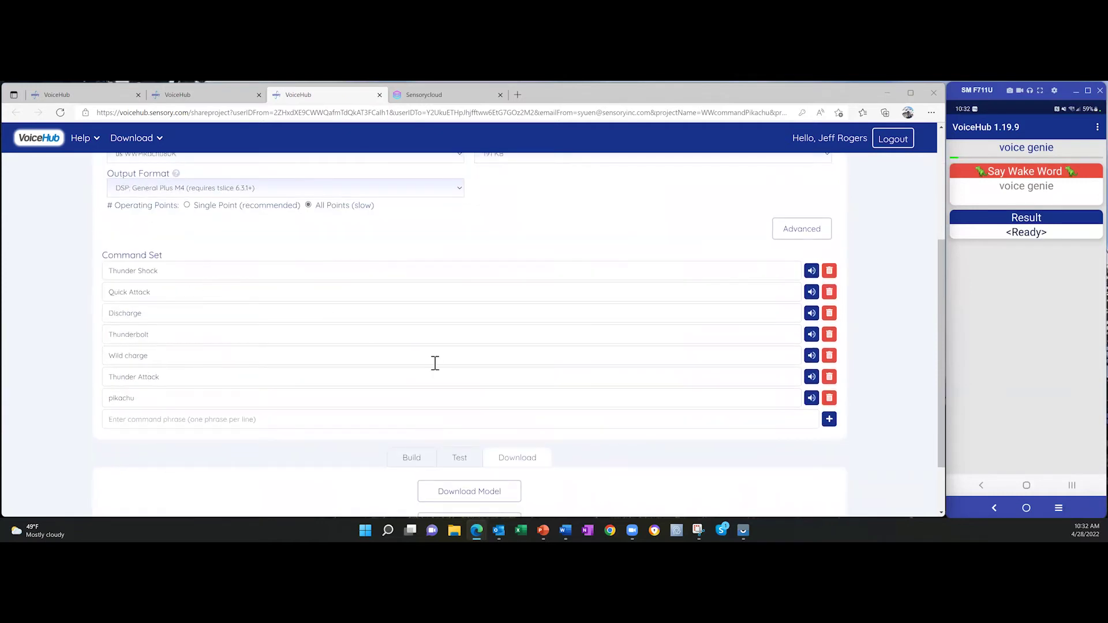
{"action": "scroll", "coordinate": [436, 363], "scroll_direction": "down", "scroll_amount": 1}
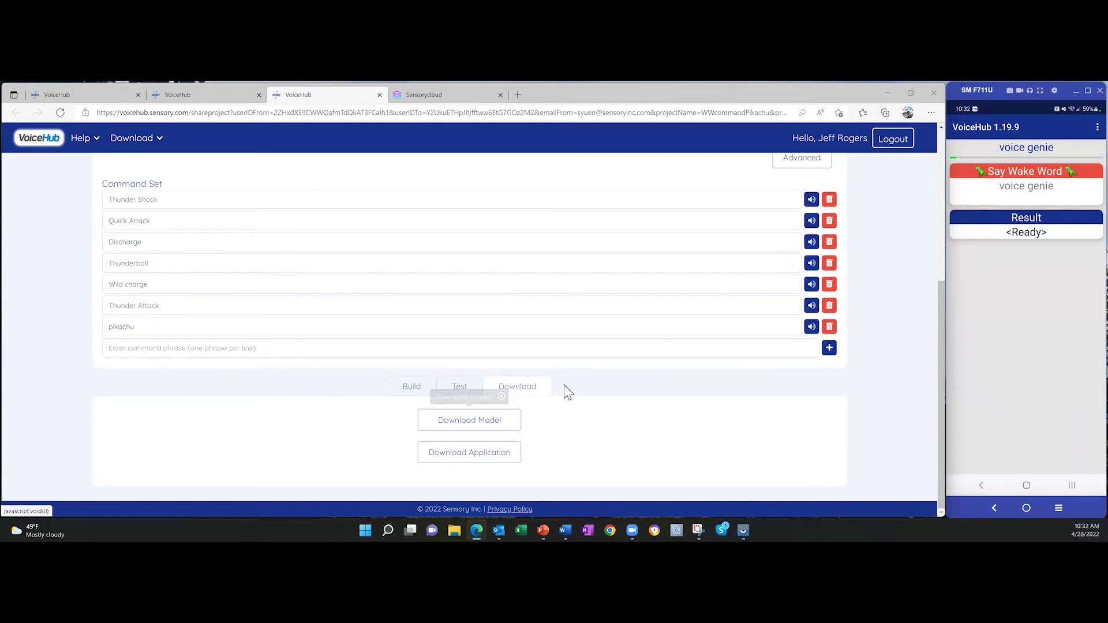
Open recognition testing for the WWcommandPikachu project and agree to the End User License Agreement.
{"action": "left_click", "coordinate": [469, 391]}
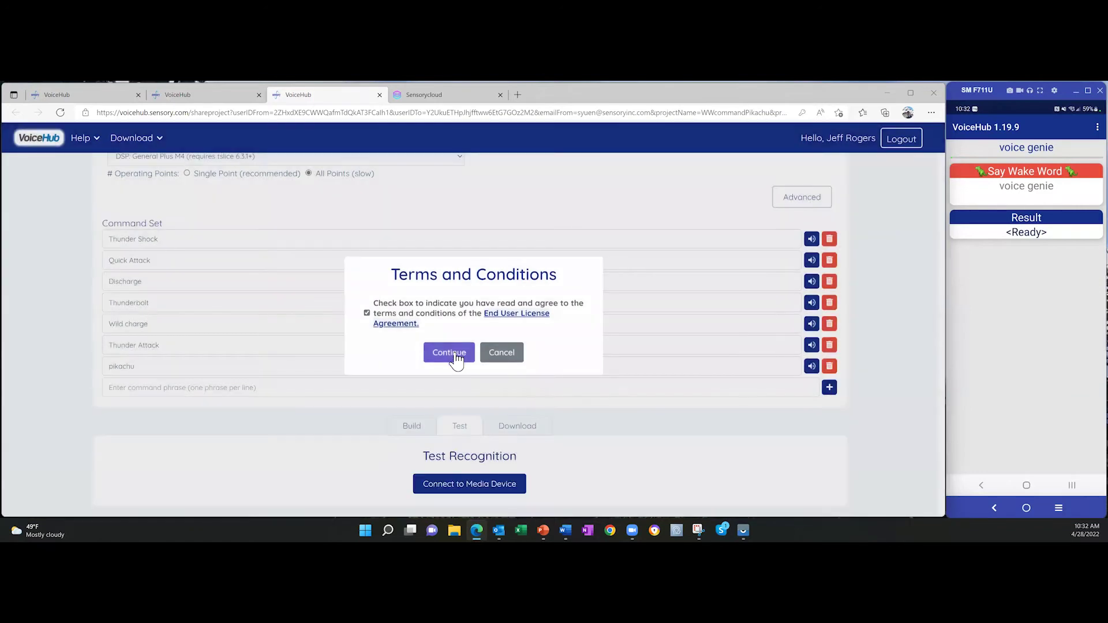
{"action": "left_click", "coordinate": [449, 355]}
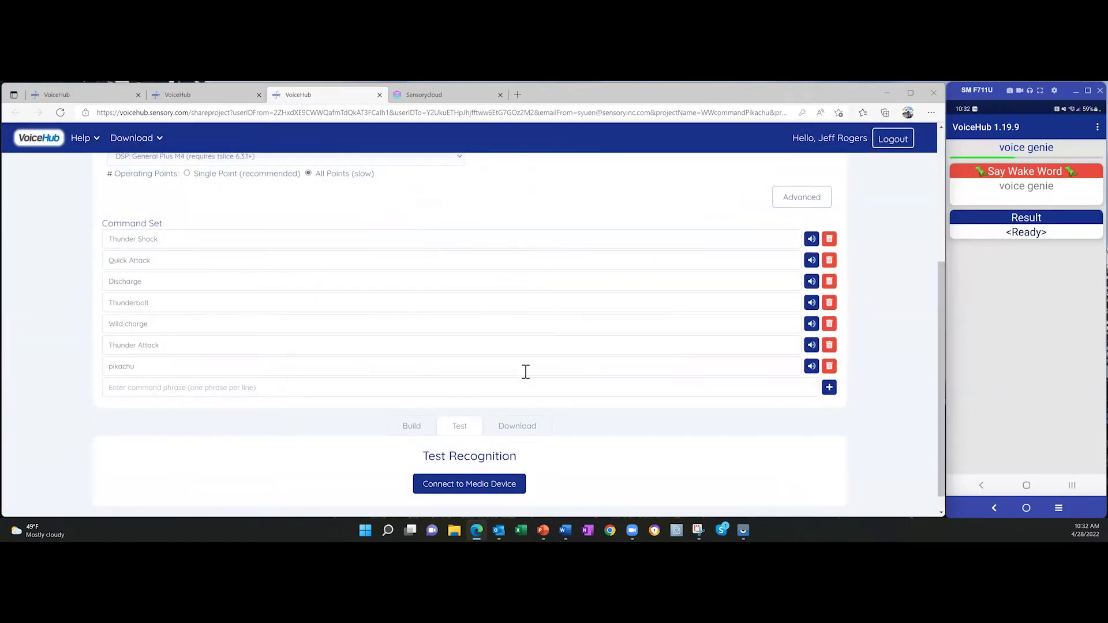
{"action": "scroll", "coordinate": [524, 372], "scroll_direction": "down", "scroll_amount": 1}
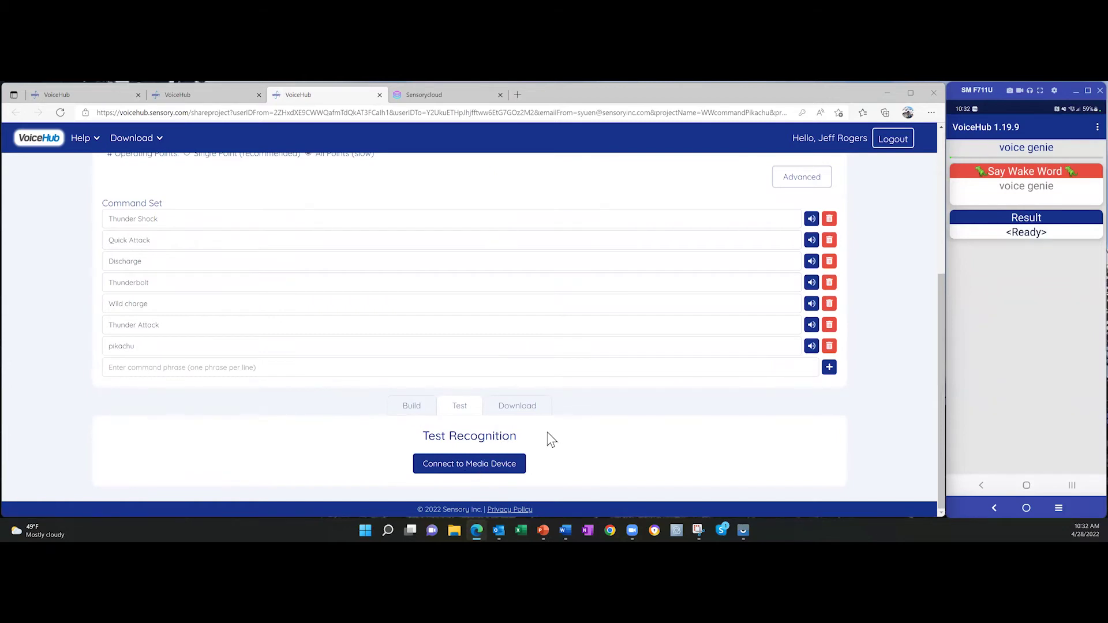
Open the WWcommandPikachu model download with its QR code, accepting the terms and conditions.
{"action": "left_click", "coordinate": [529, 409]}
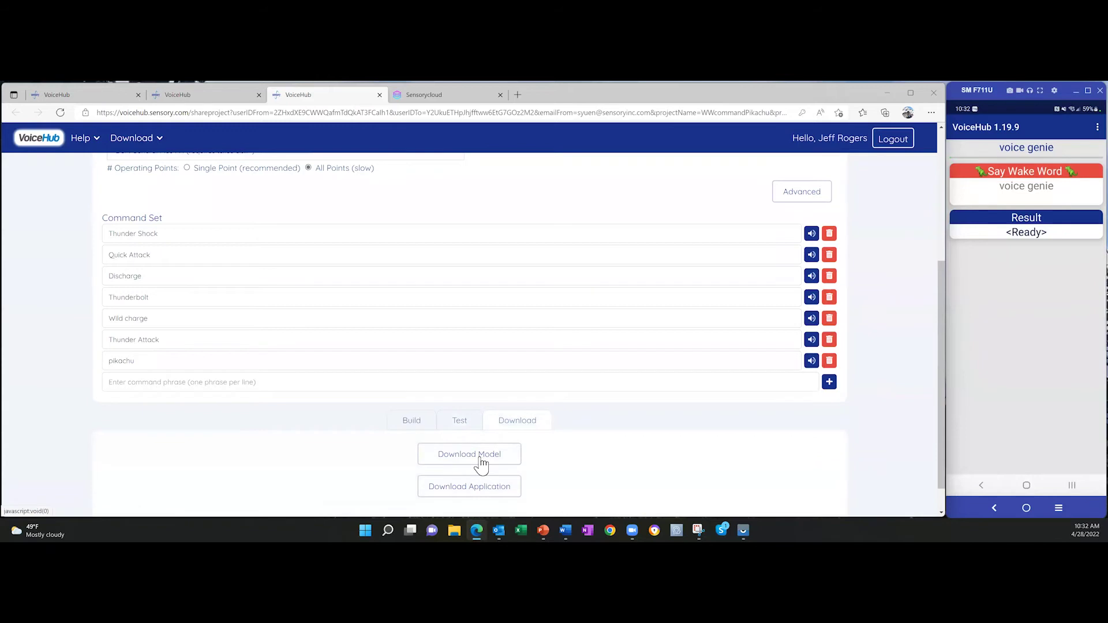
{"action": "left_click", "coordinate": [479, 456]}
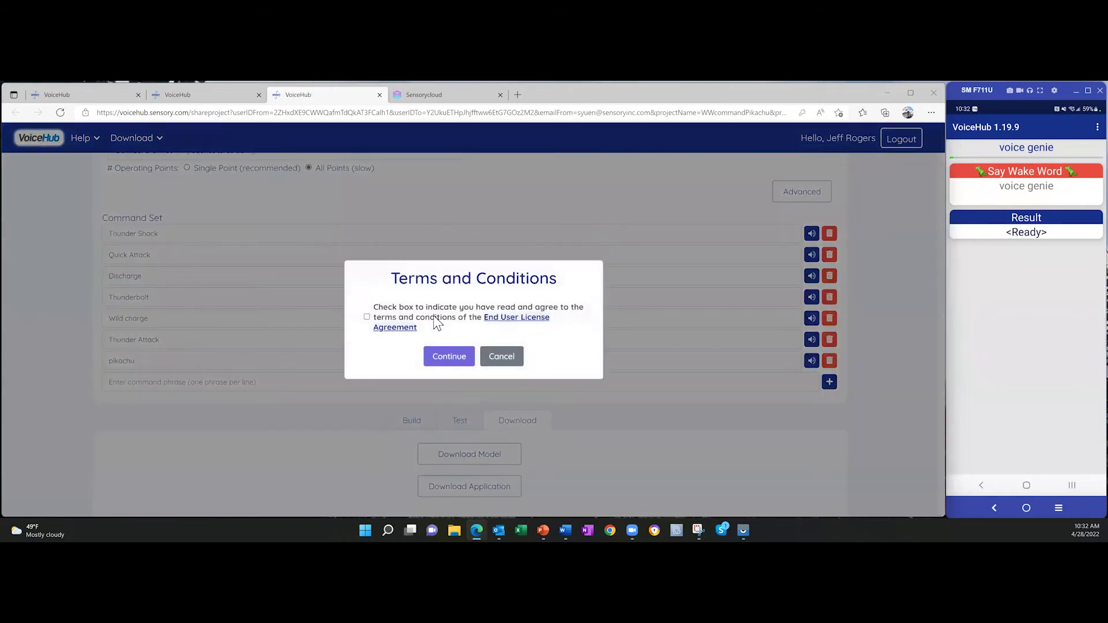
{"action": "left_click", "coordinate": [447, 354]}
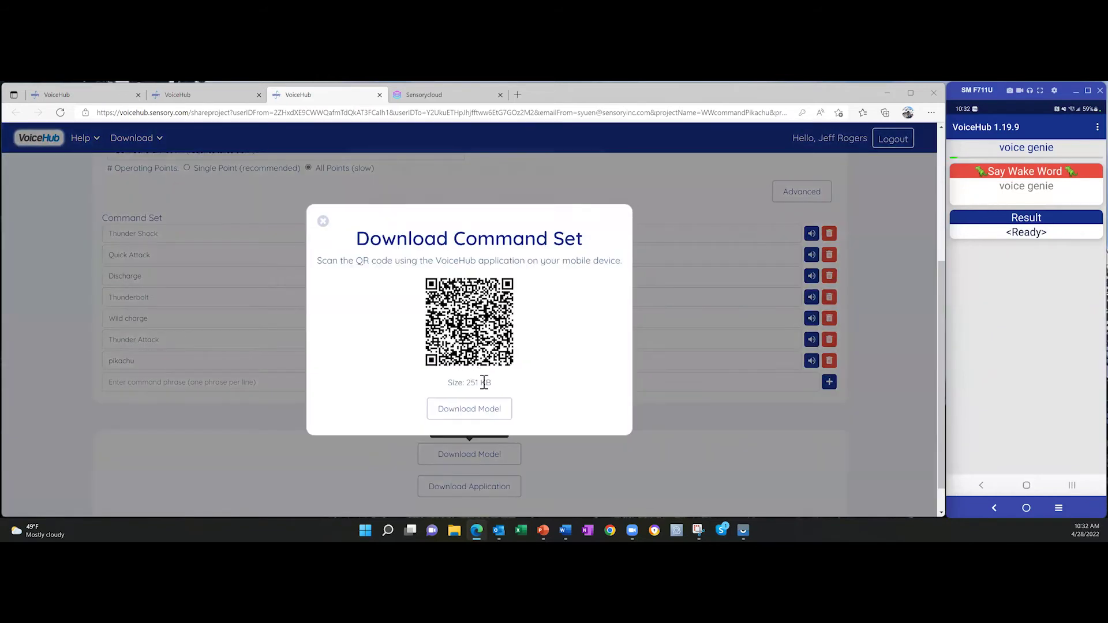
Highlight the model size shown below the command set's QR code, and close the download dialog.
{"action": "left_click_drag", "start_coordinate": [466, 383], "coordinate": [494, 389]}
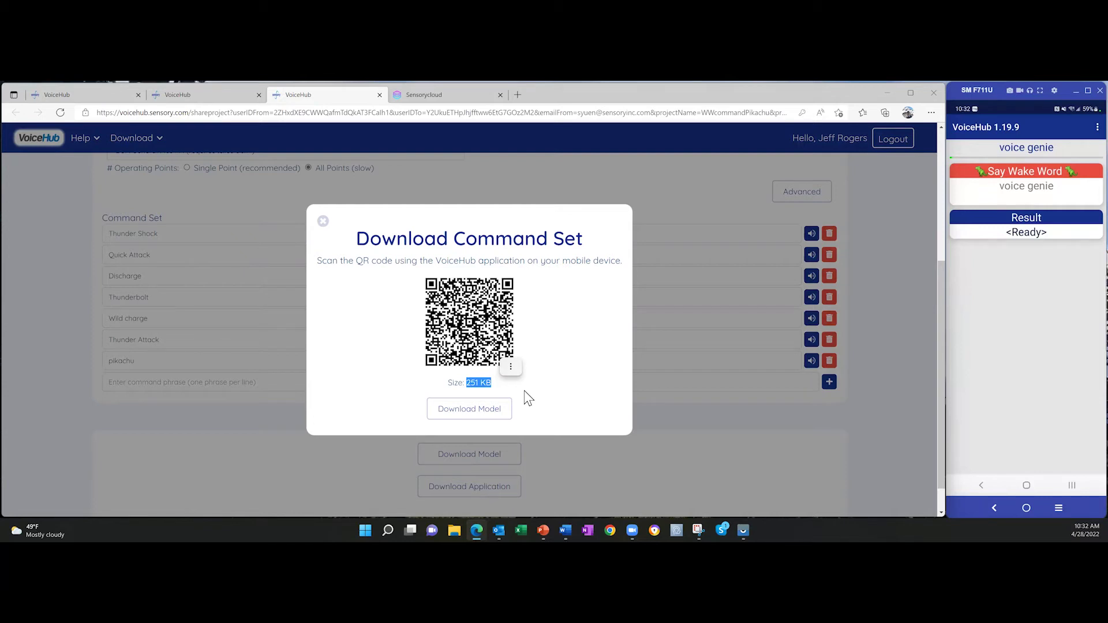
{"action": "double_click", "coordinate": [549, 280]}
{"action": "left_click", "coordinate": [599, 258]}
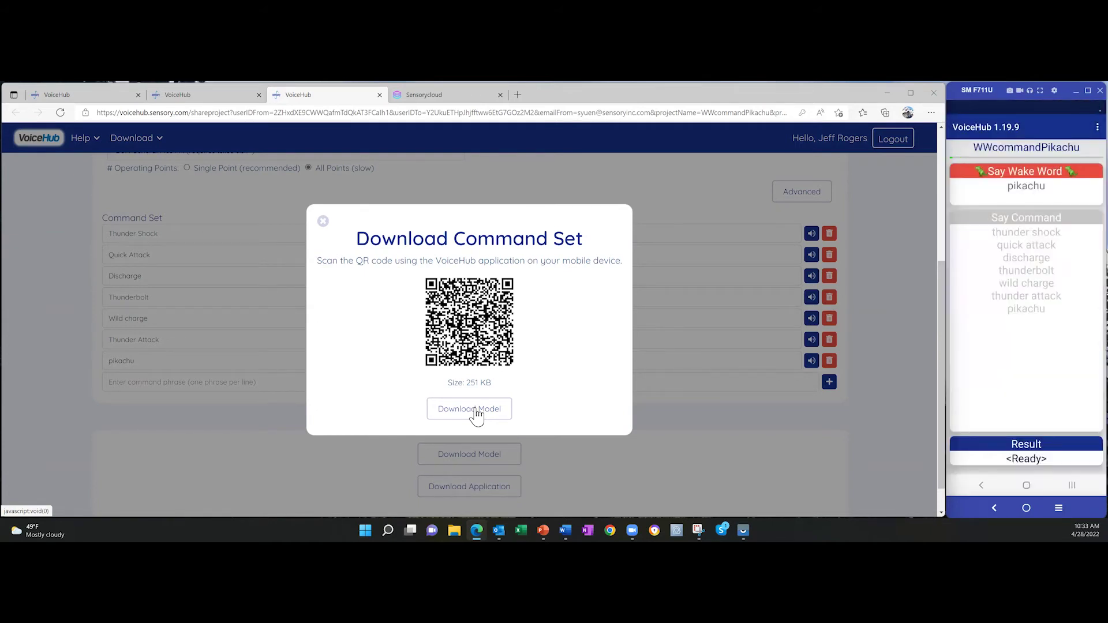
{"action": "left_click", "coordinate": [323, 221]}
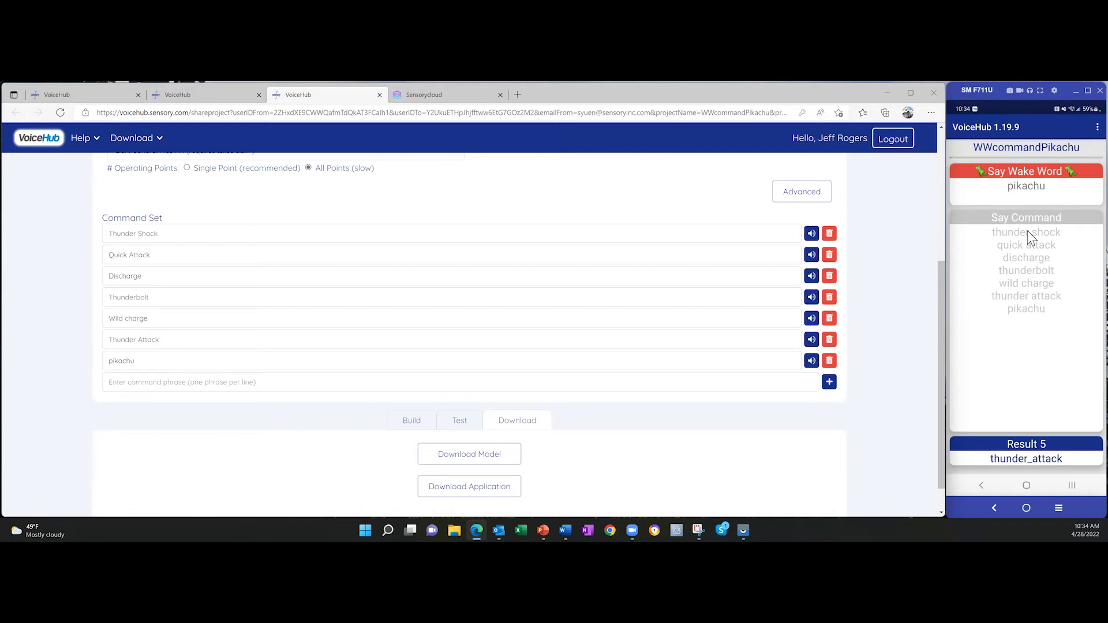
{"action": "scroll", "coordinate": [638, 173], "scroll_direction": "up", "scroll_amount": 3}
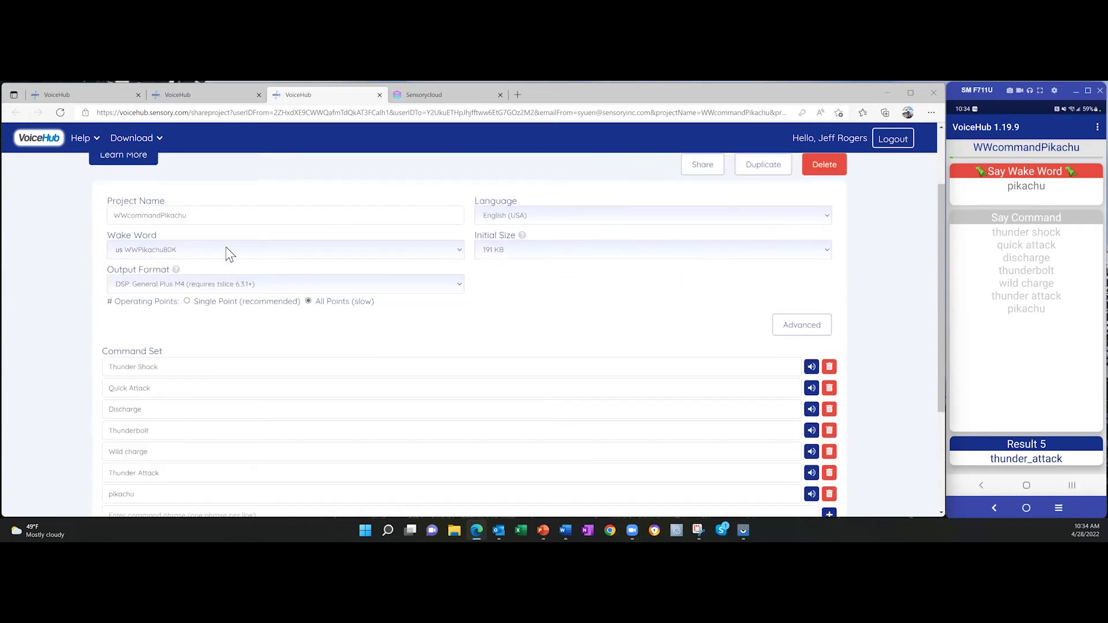
{"action": "scroll", "coordinate": [250, 334], "scroll_direction": "down", "scroll_amount": 2}
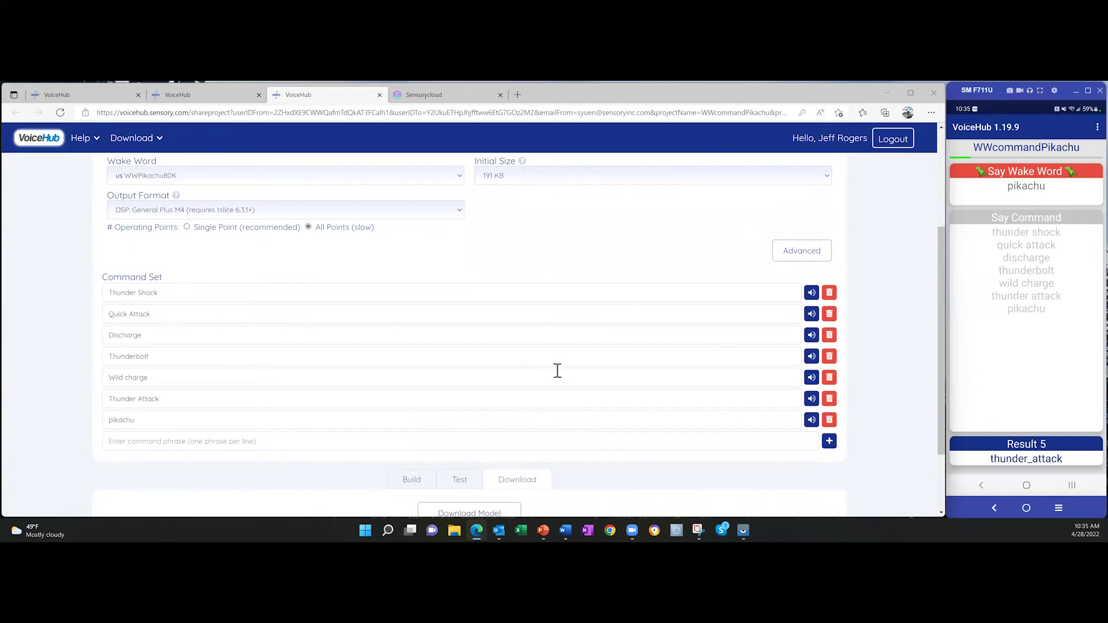
{"action": "scroll", "coordinate": [551, 374], "scroll_direction": "down", "scroll_amount": 1}
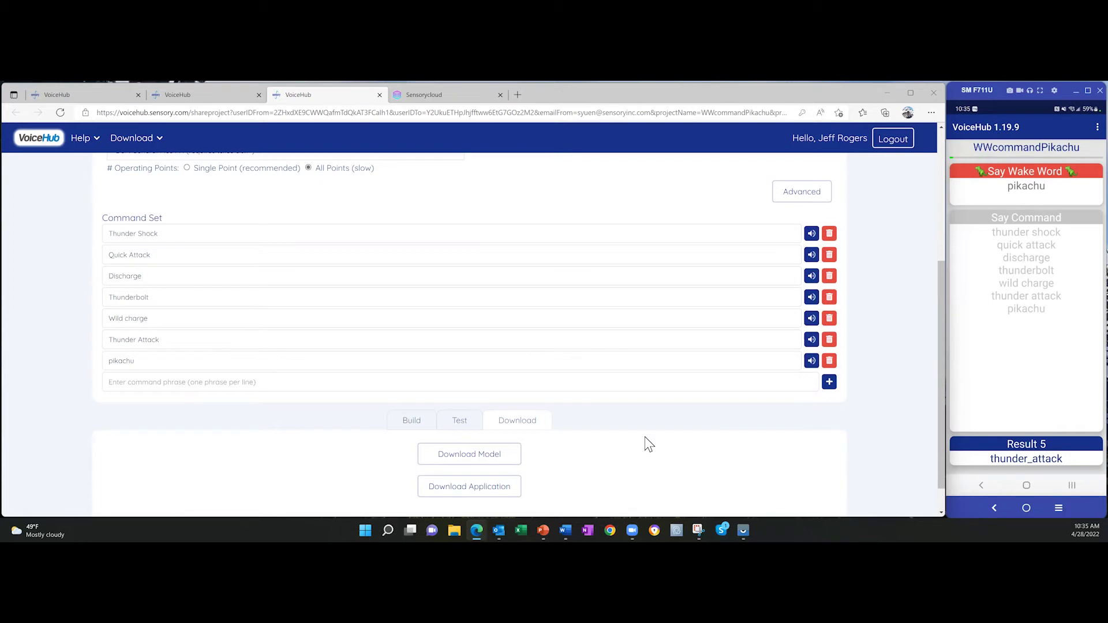
{"action": "scroll", "coordinate": [292, 313], "scroll_direction": "up", "scroll_amount": 2}
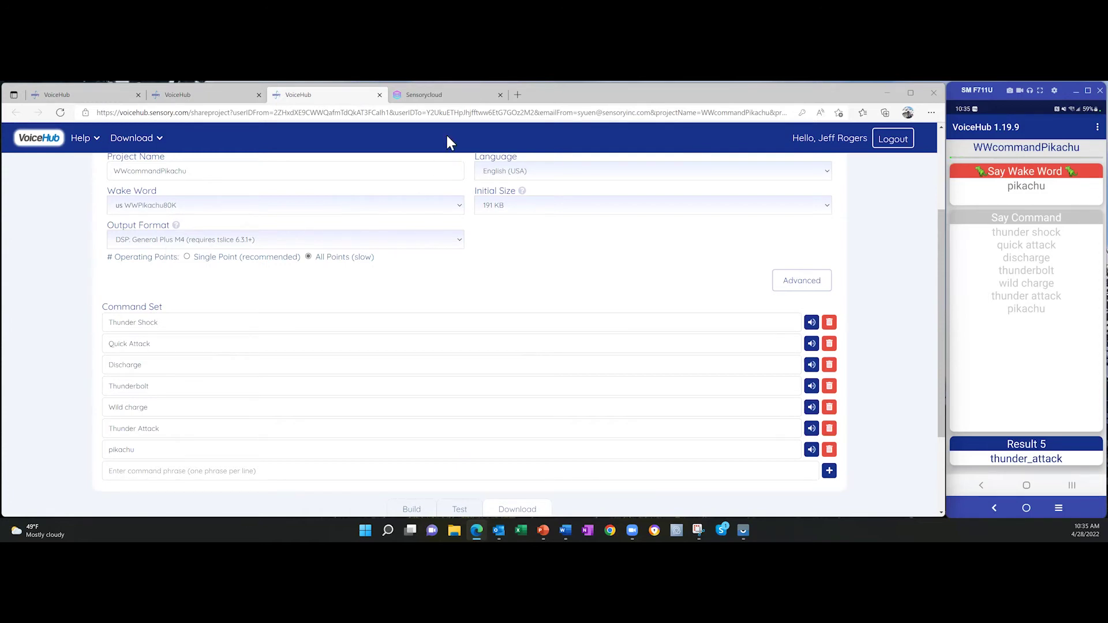
Switch to the Sensorycloud Speech to Text demo in a maximised window and select English as the transcription language.
{"action": "left_click", "coordinate": [456, 95]}
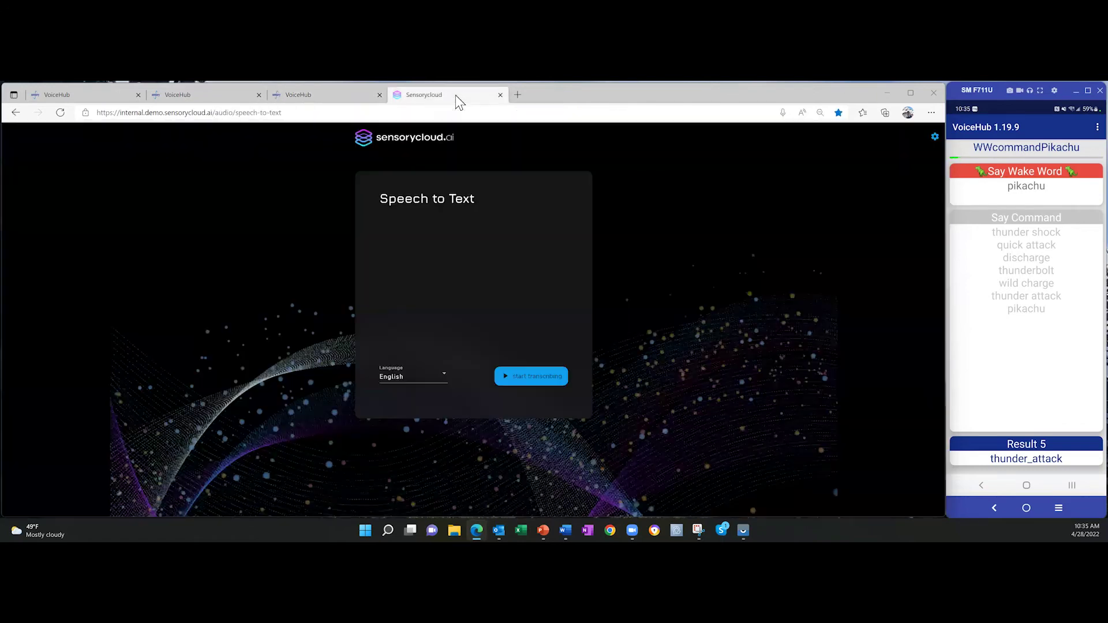
{"action": "left_click", "coordinate": [909, 94]}
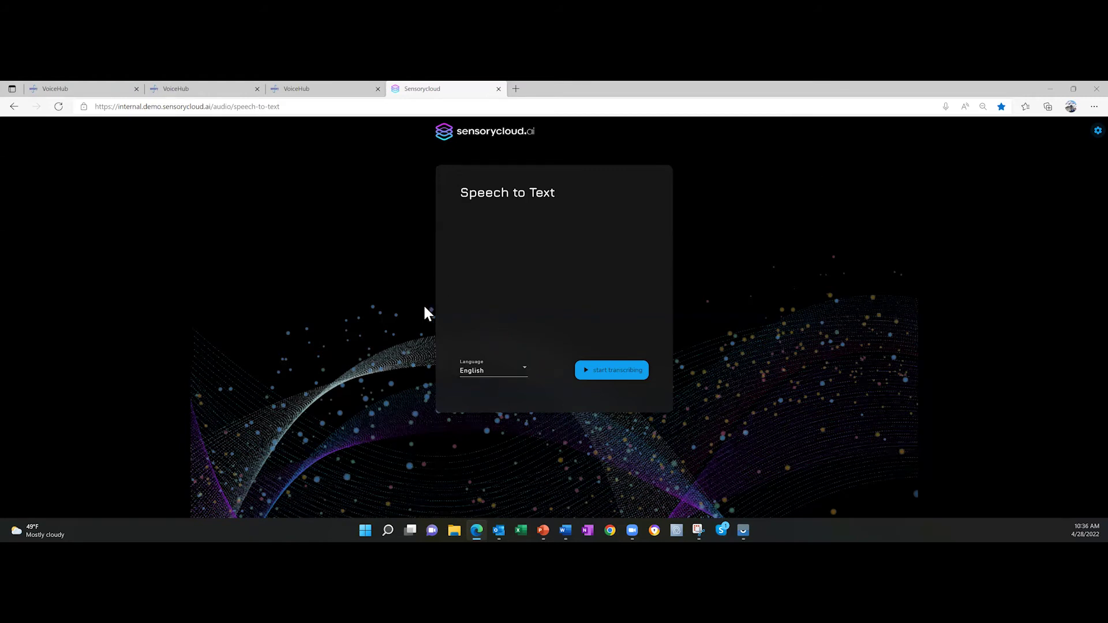
{"action": "left_click", "coordinate": [523, 373]}
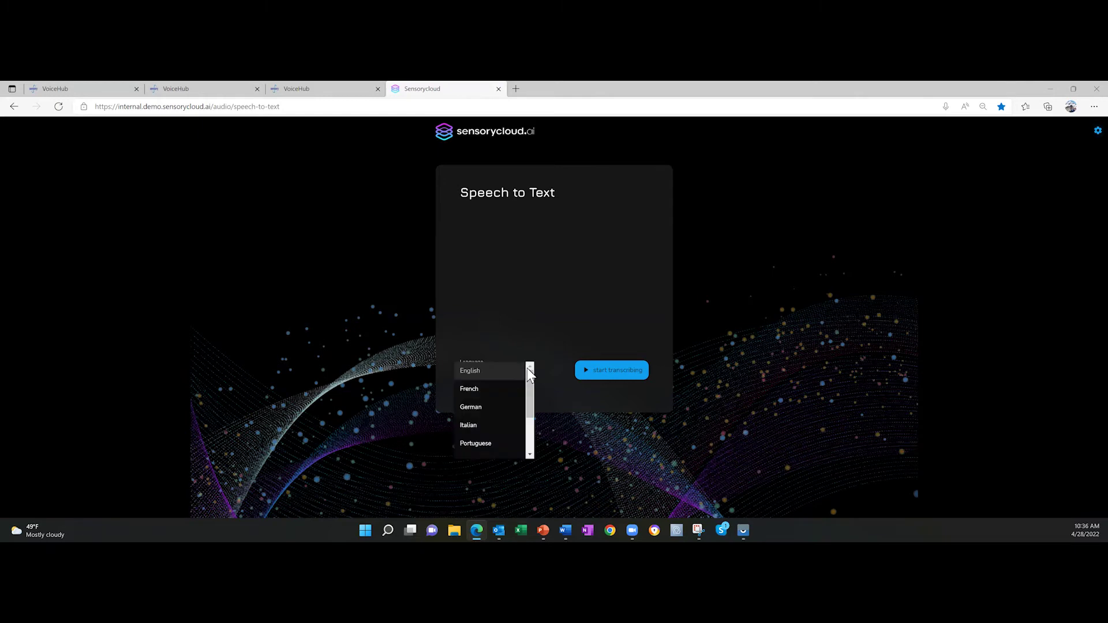
{"action": "mouse_move", "coordinate": [528, 377]}
{"action": "left_mouse_down"}
{"action": "mouse_move", "coordinate": [528, 421]}
{"action": "mouse_move", "coordinate": [528, 369]}
{"action": "left_mouse_up"}
{"action": "left_click", "coordinate": [487, 372]}
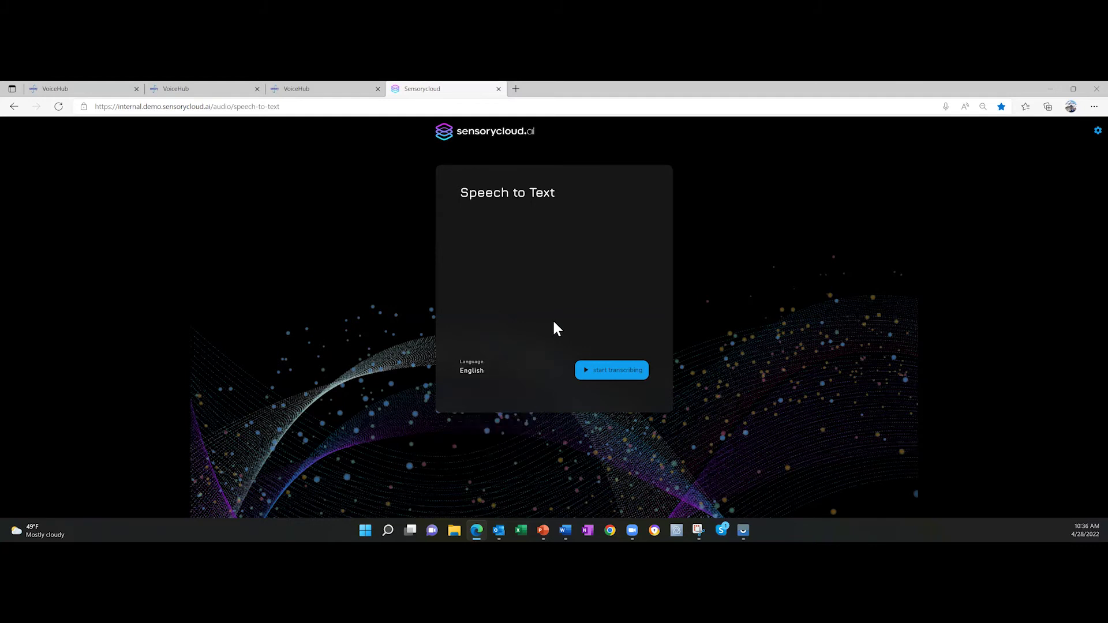